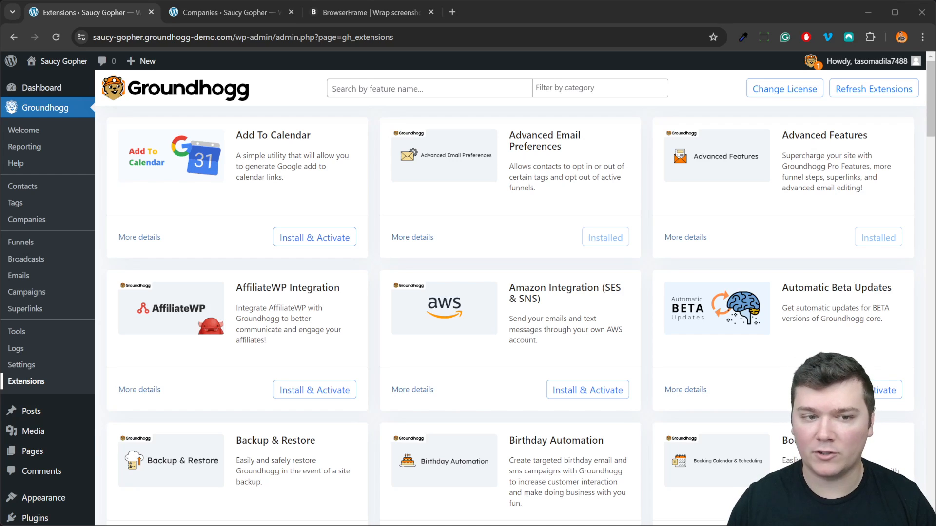
Search the extensions for "email", then install and activate the Email Countdown Timer extension.
click(414, 94)
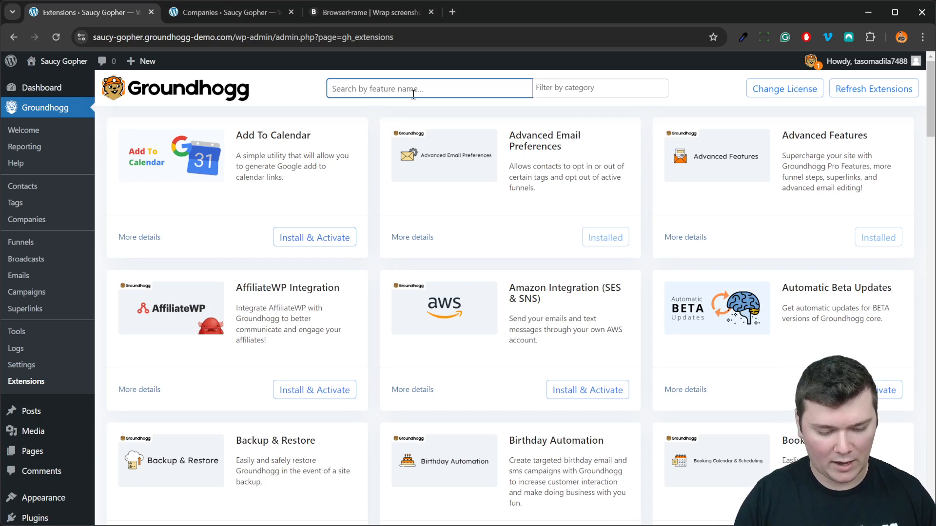
text(email)
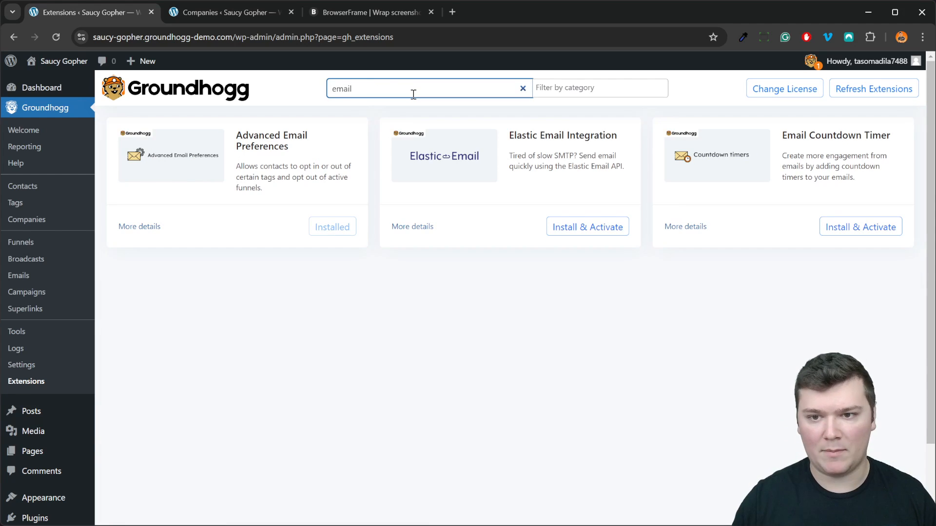
drag(787, 136, 863, 179)
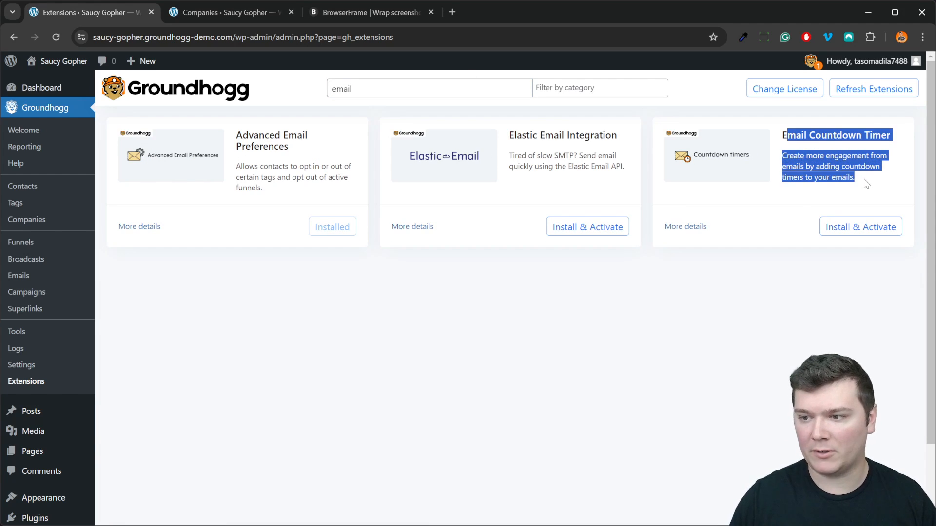
click(865, 183)
click(867, 236)
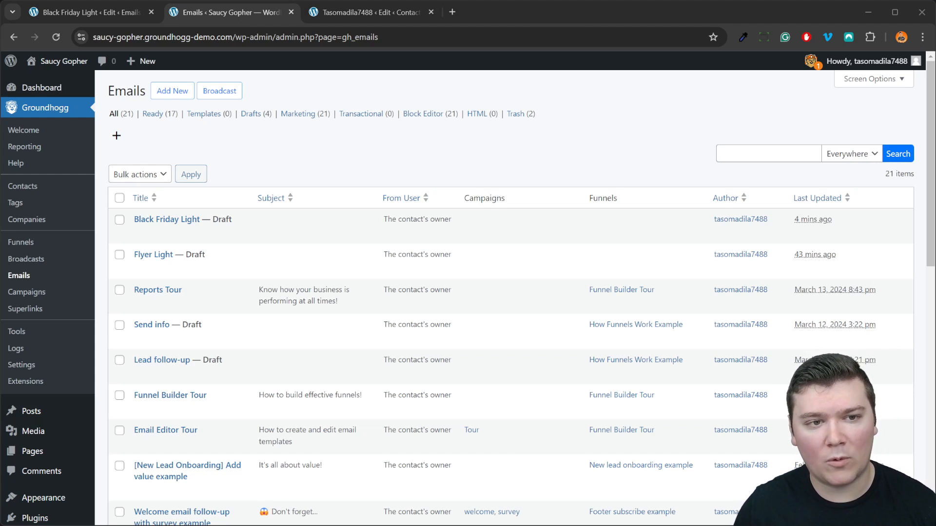
Create a new email from the Black Friday Dark template.
click(173, 90)
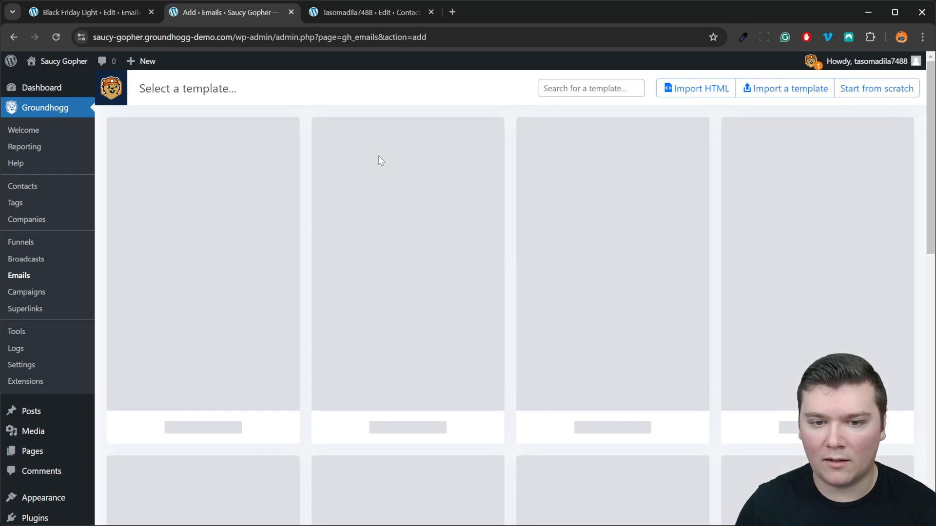
scroll(311, 359, down, 6)
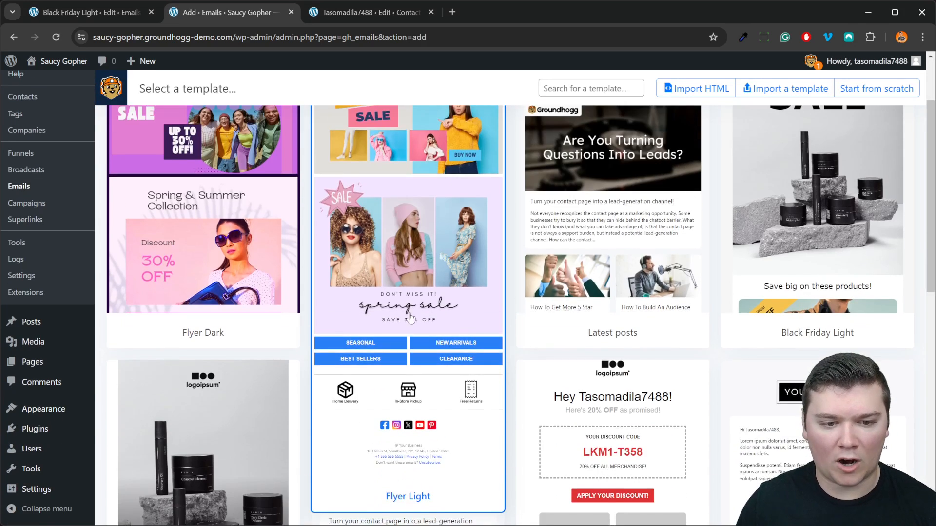
click(221, 350)
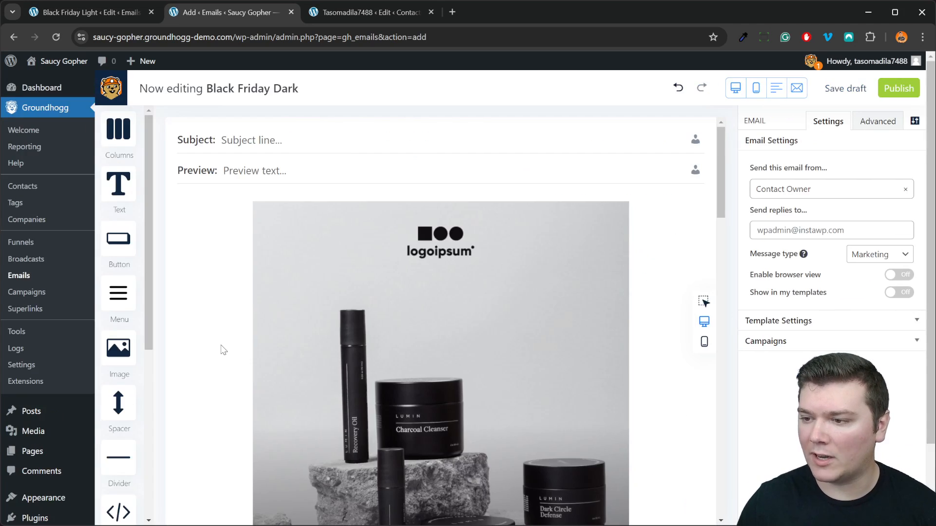
Review the email template's content from the header image down to the footer.
scroll(691, 344, down, 8)
scroll(691, 345, down, 6)
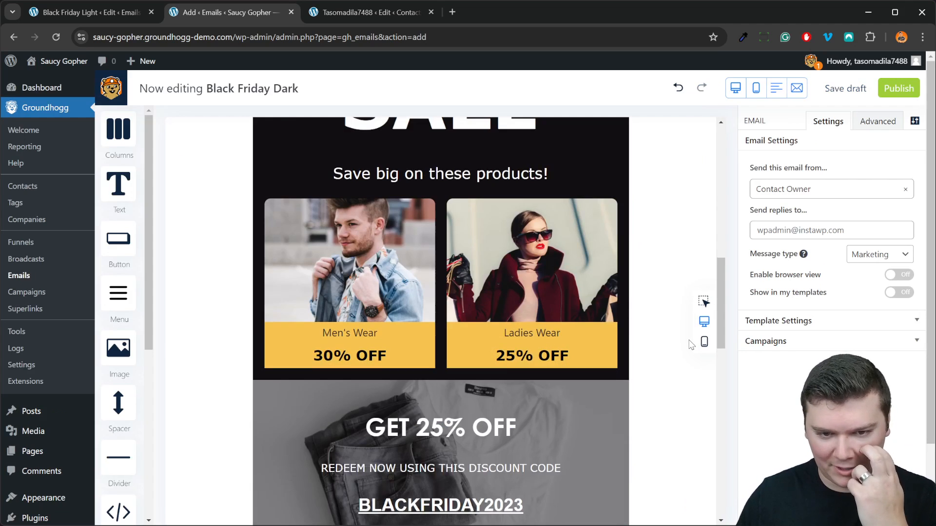
scroll(691, 344, down, 8)
scroll(692, 344, down, 5)
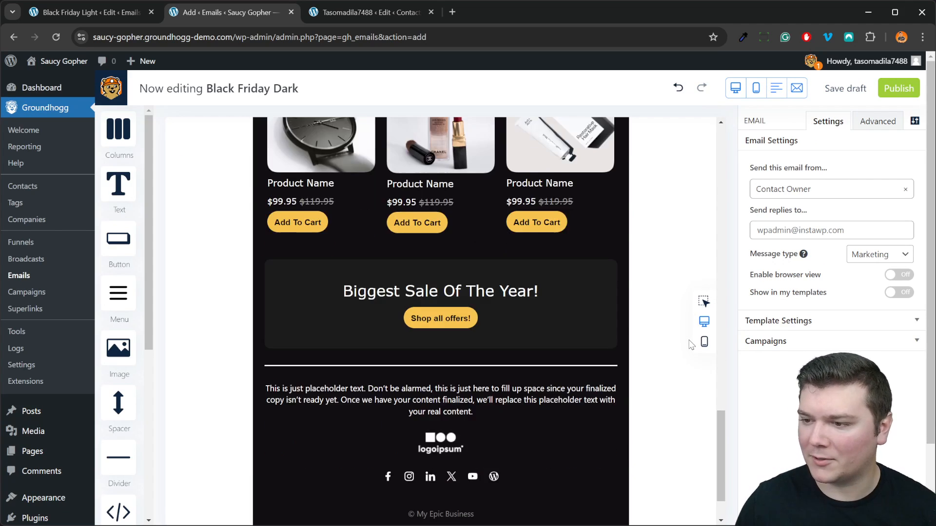
scroll(691, 345, up, 15)
scroll(691, 344, up, 5)
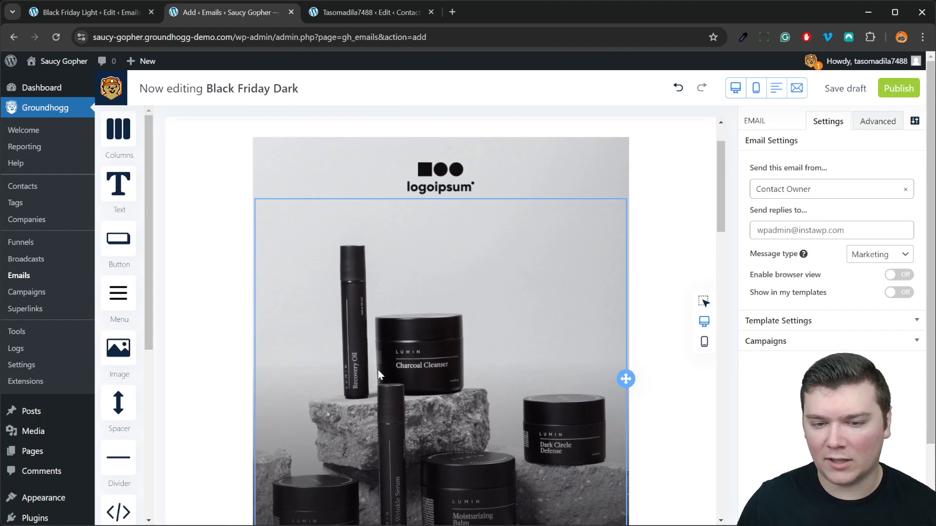
Insert a Countdown block between the Black Friday SALE heading and the "Save big on these products!" text.
scroll(128, 258, down, 8)
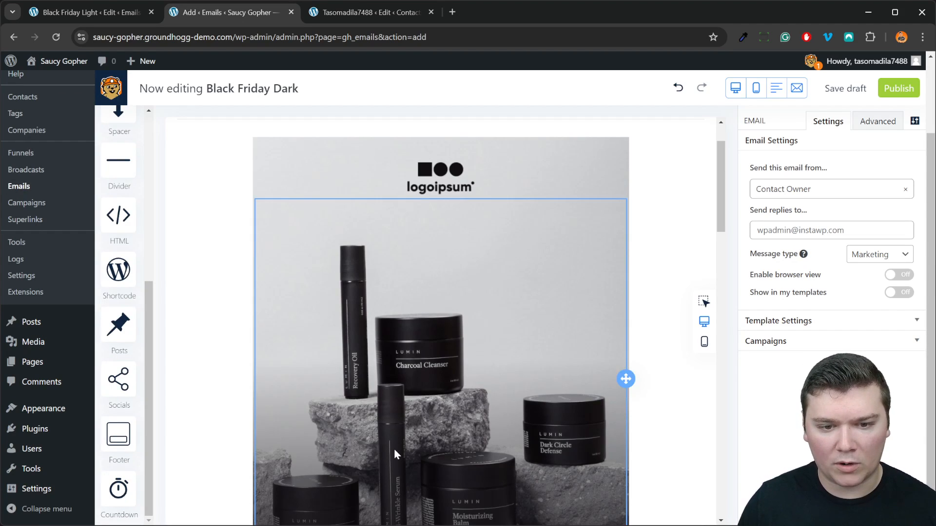
scroll(394, 448, down, 6)
scroll(595, 239, up, 8)
scroll(589, 283, down, 5)
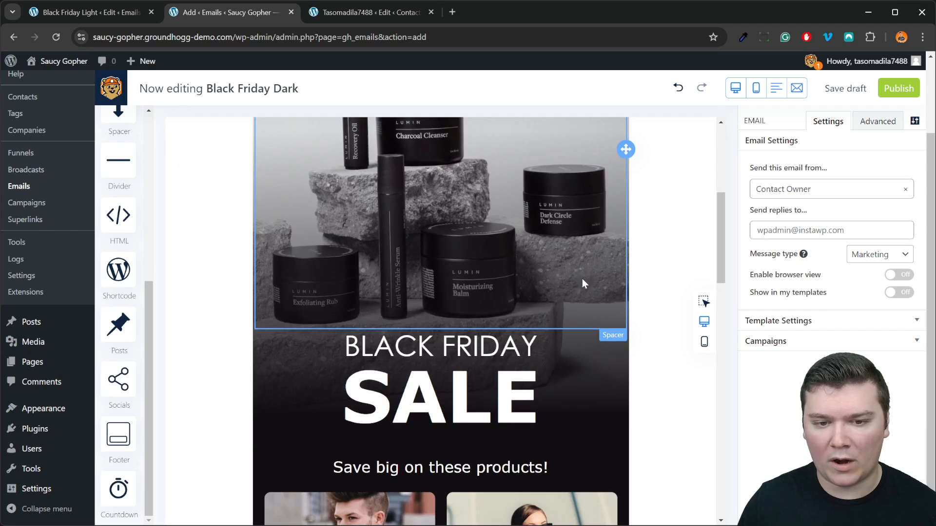
scroll(414, 351, down, 4)
scroll(420, 335, up, 2)
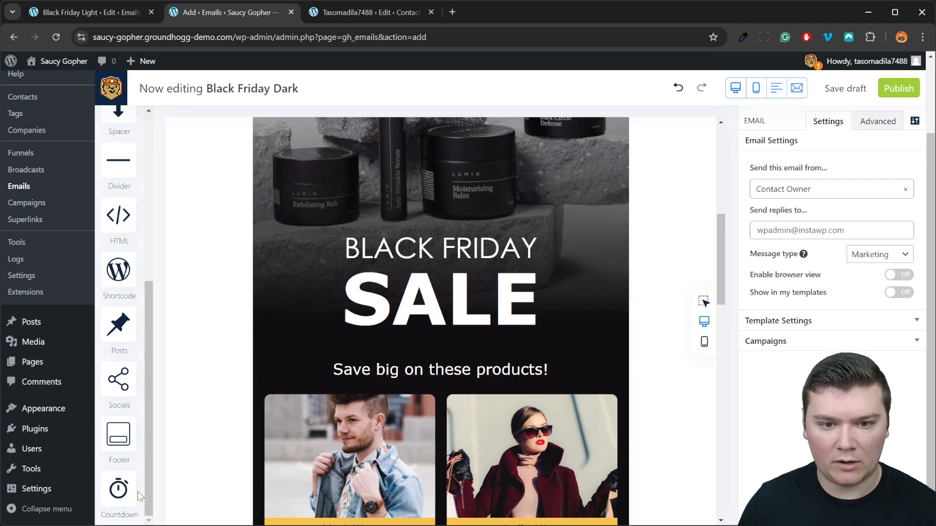
drag(118, 489, 533, 359)
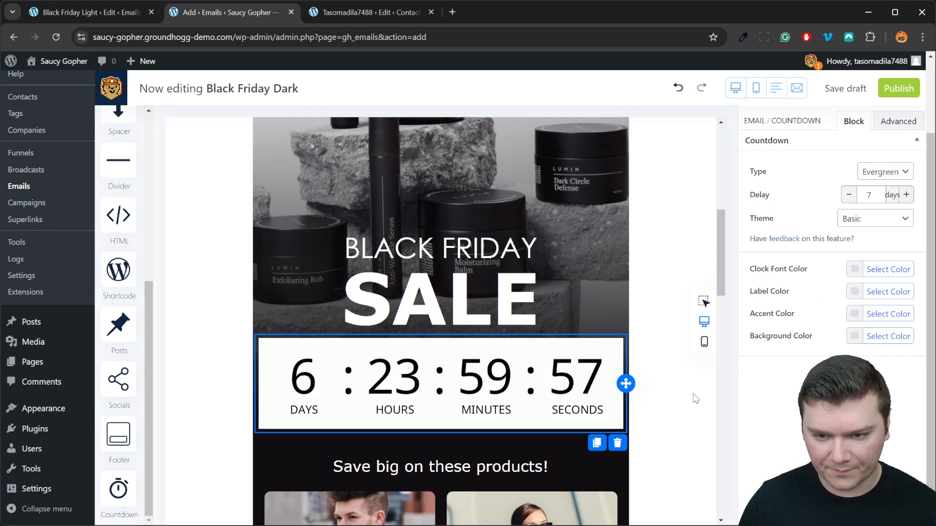
click(695, 399)
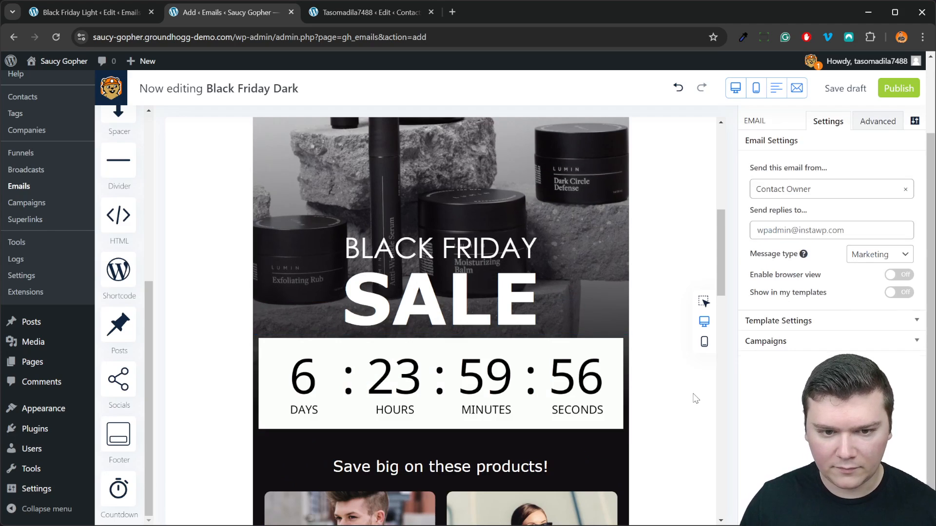
Change the countdown block's type to Fixed and set its end date to 2024-11-22.
click(464, 404)
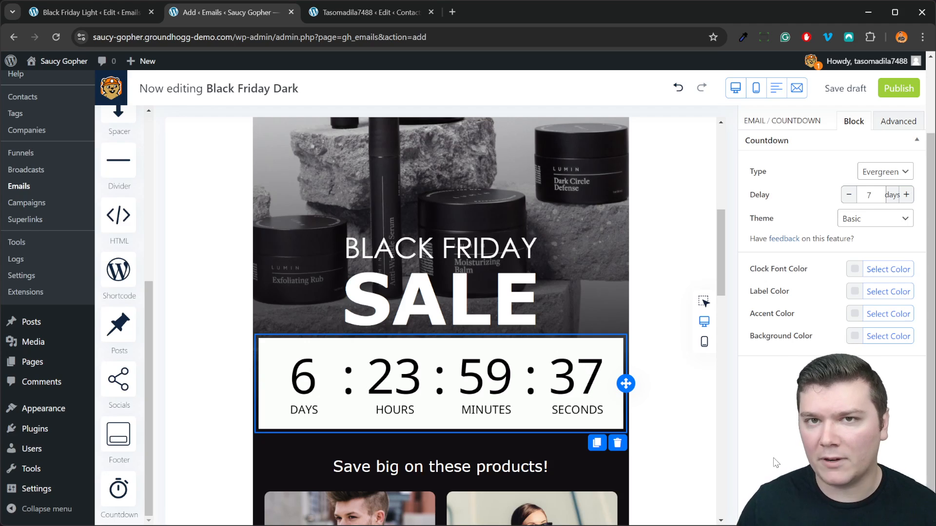
click(899, 176)
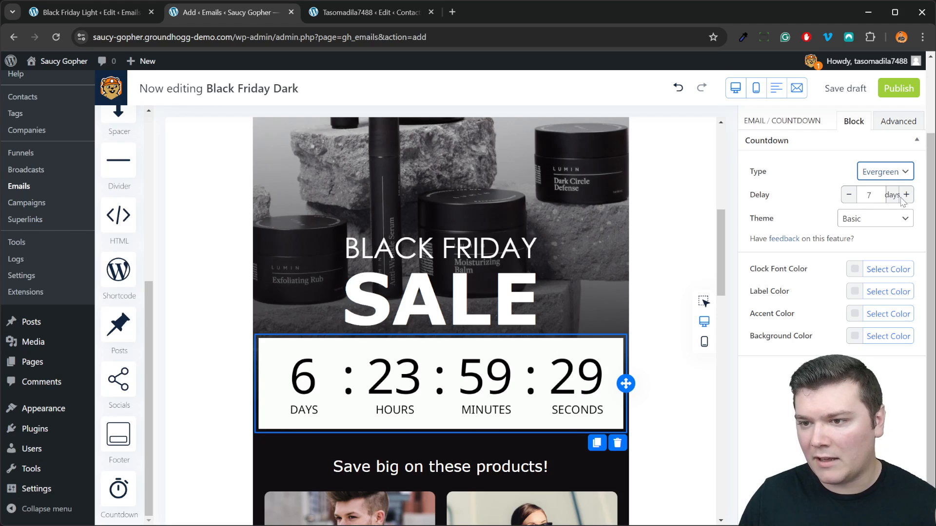
click(896, 192)
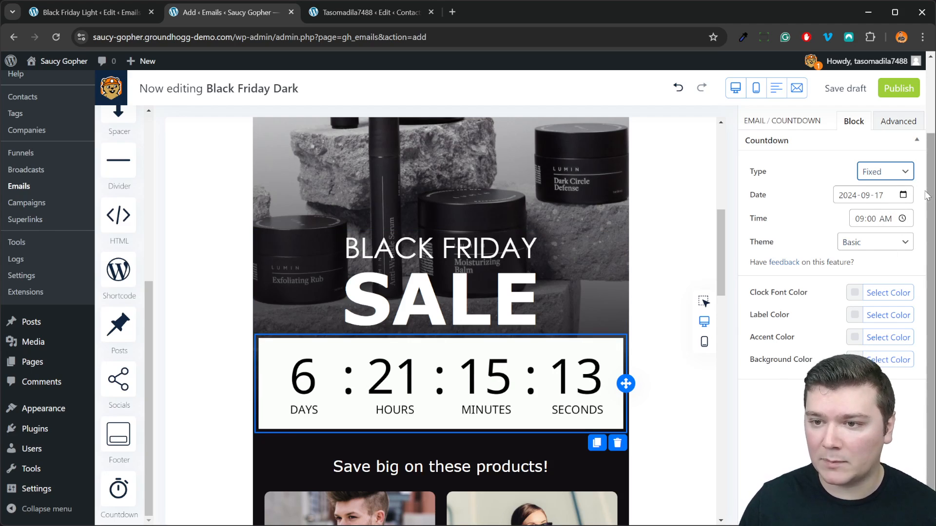
click(905, 196)
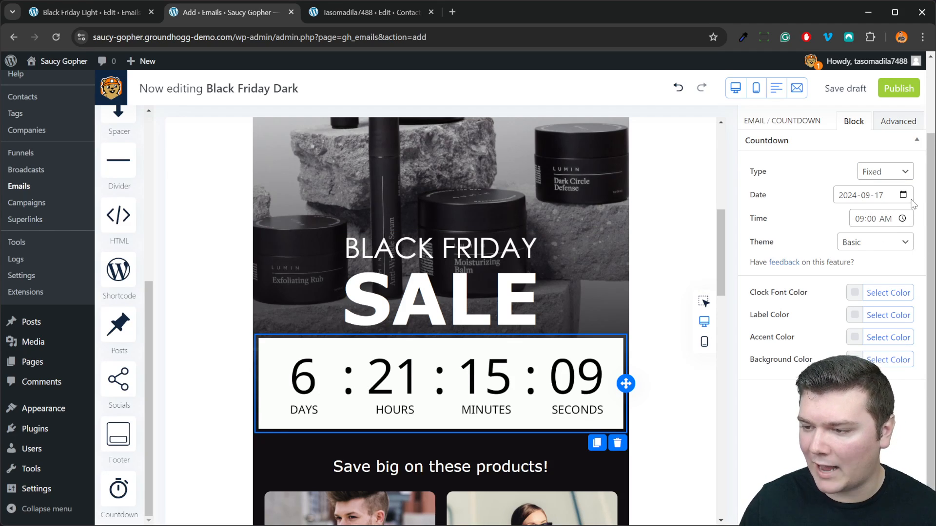
text(11-)
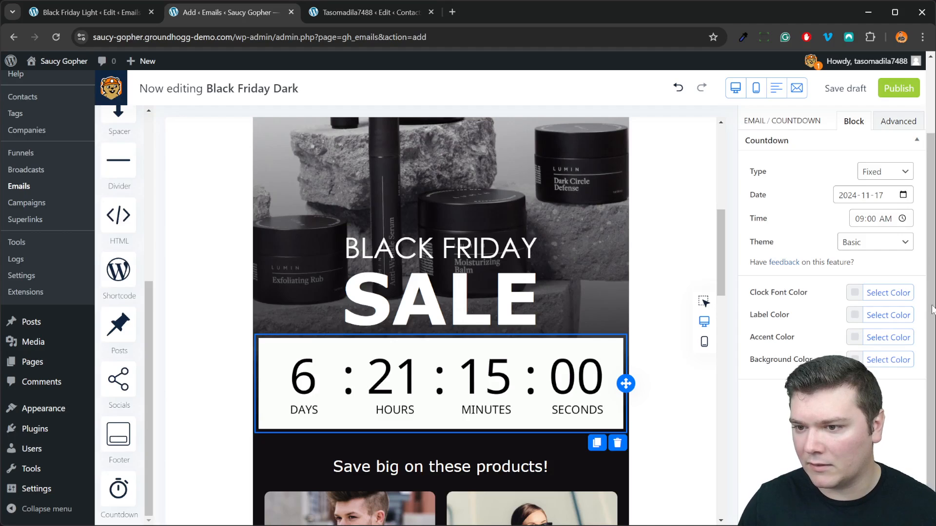
text(22)
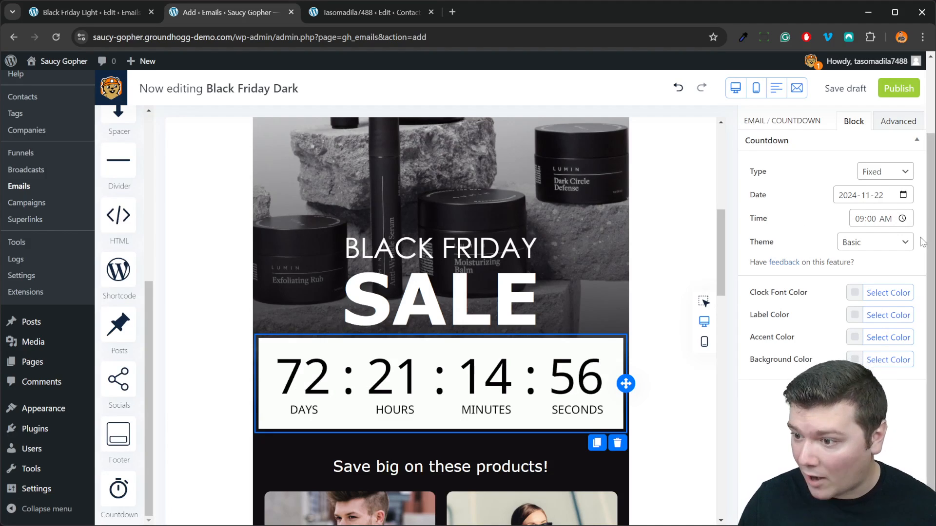
Examine the countdown's time, type and theme options, and view its feedback form without submitting anything.
click(855, 219)
click(823, 222)
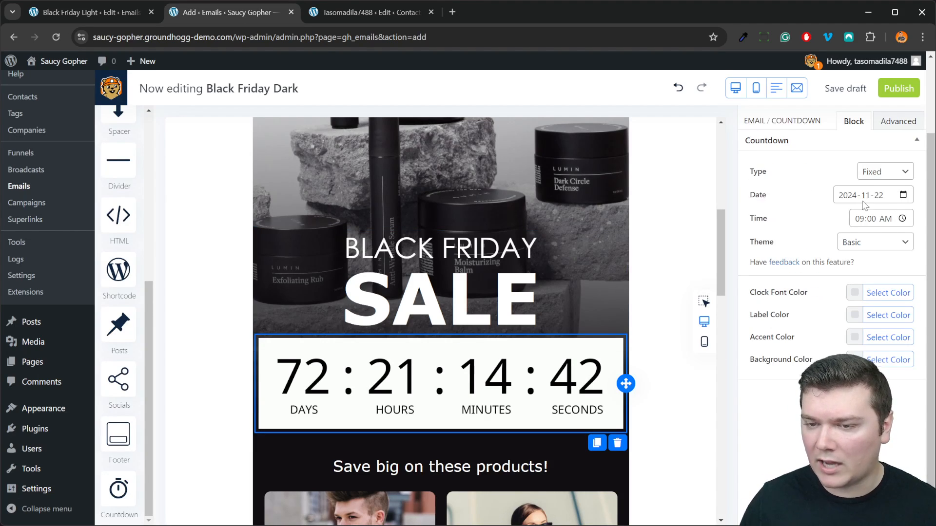
click(887, 177)
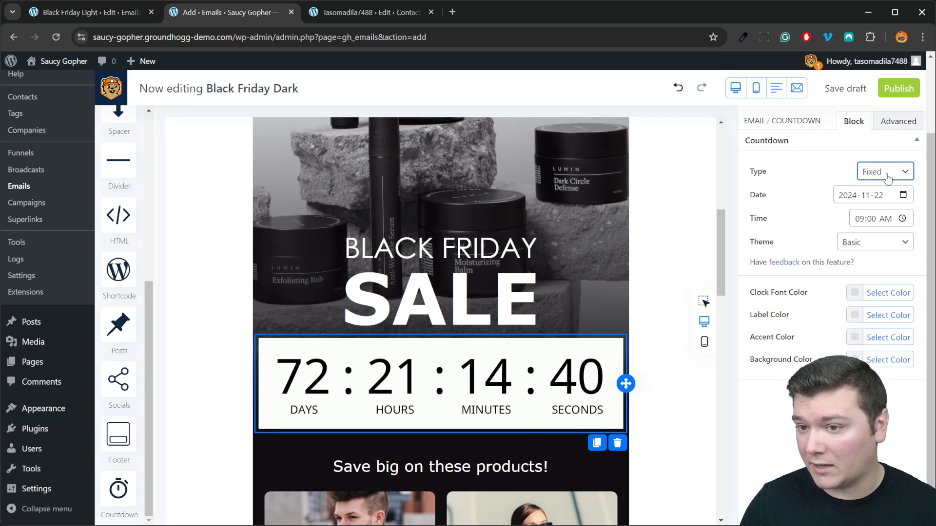
click(814, 182)
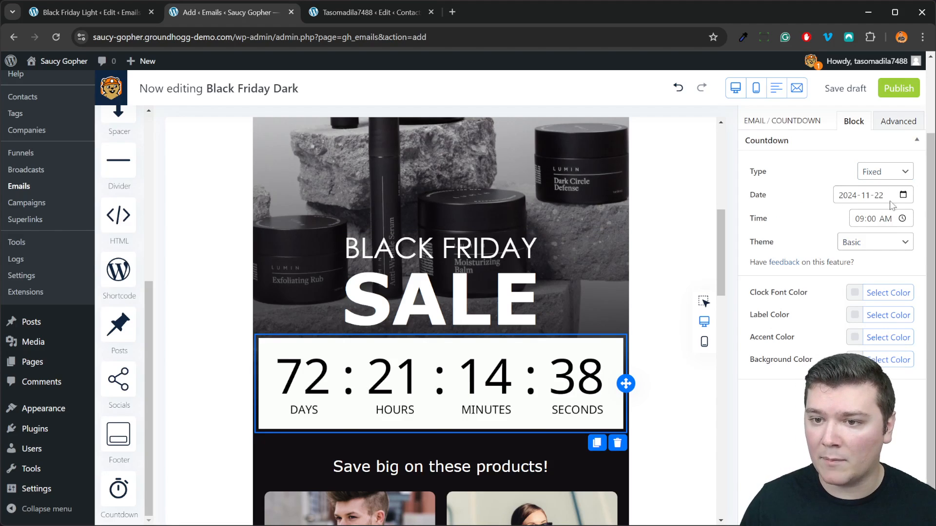
click(875, 249)
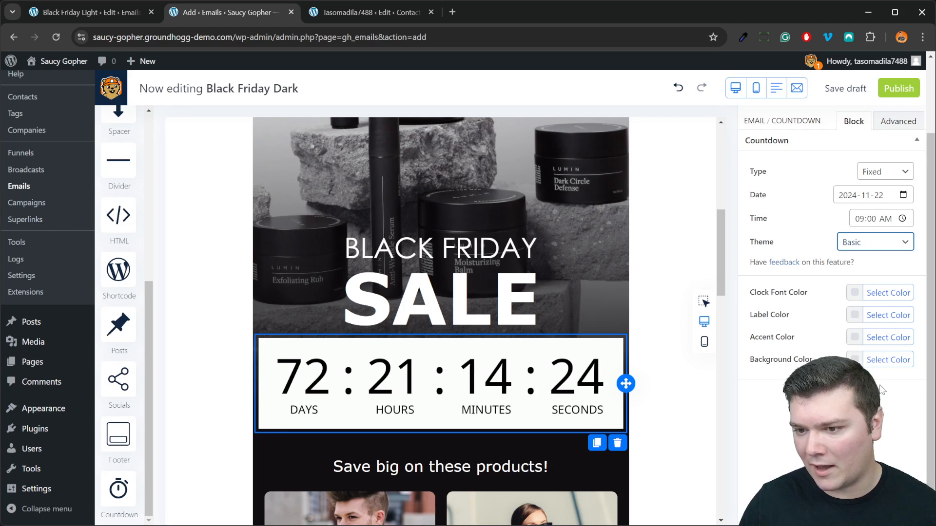
click(801, 237)
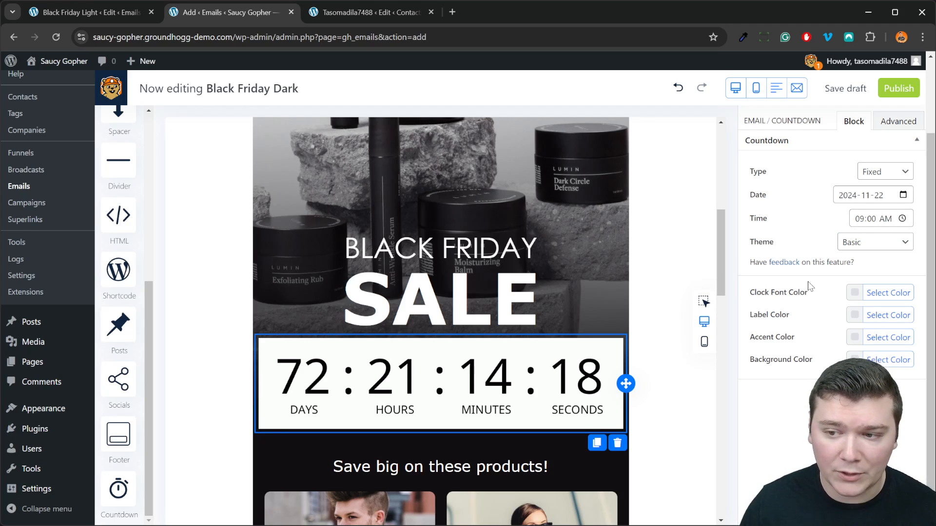
click(786, 263)
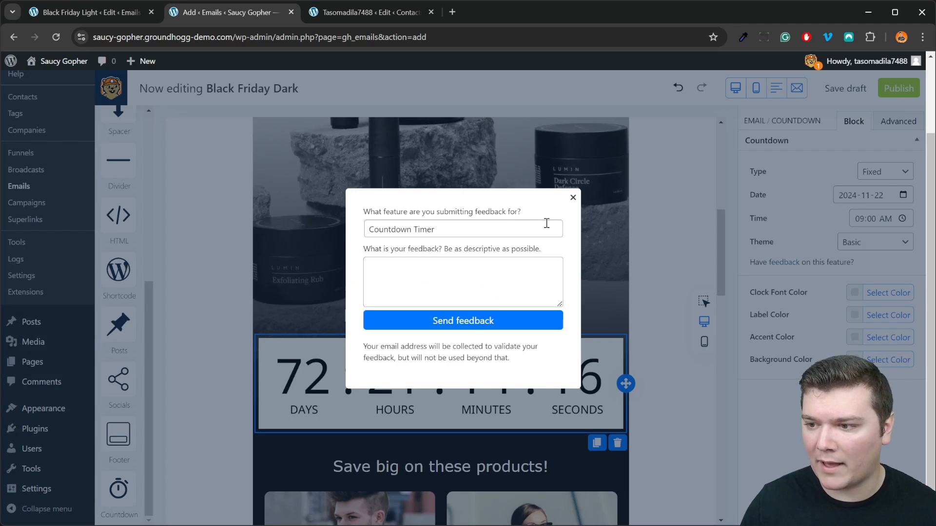
click(573, 197)
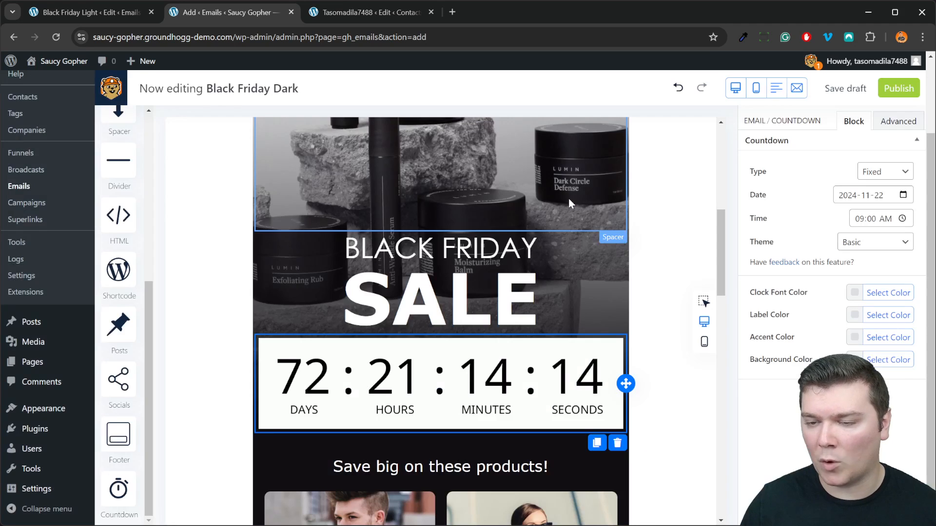
Apply the Boxed theme to the countdown timer and check it in the email with the block deselected.
click(877, 246)
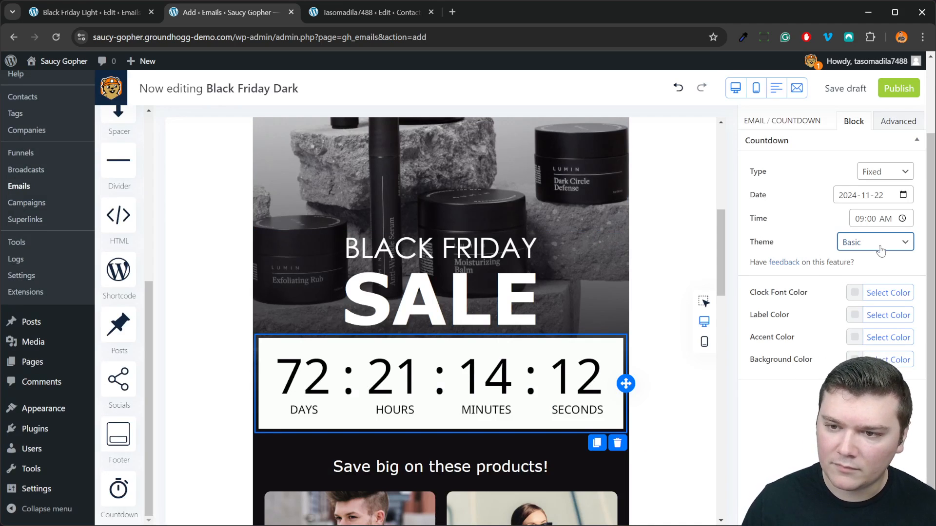
click(883, 318)
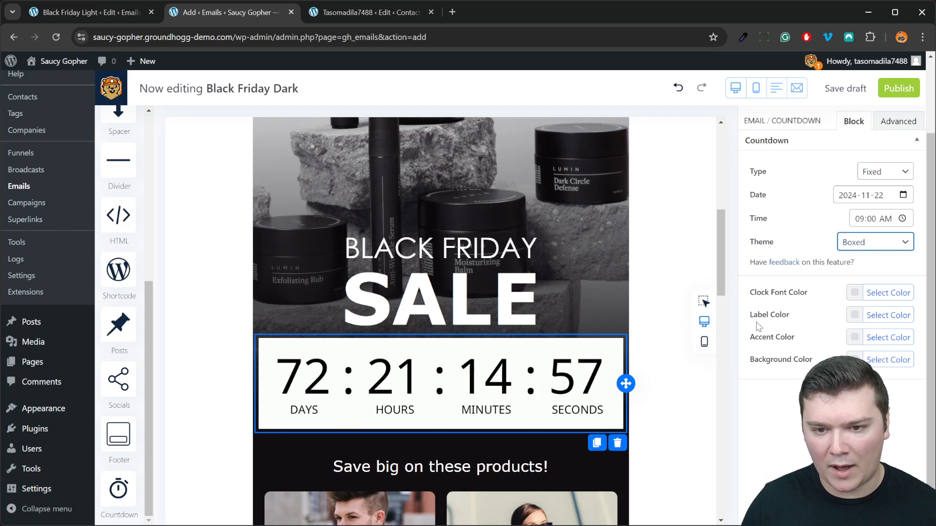
click(647, 309)
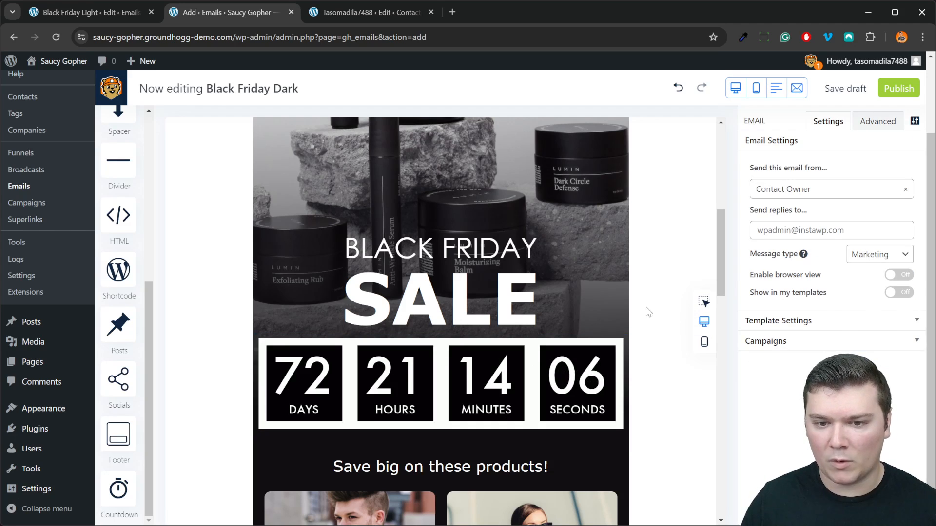
scroll(595, 315, up, 1)
scroll(595, 311, down, 1)
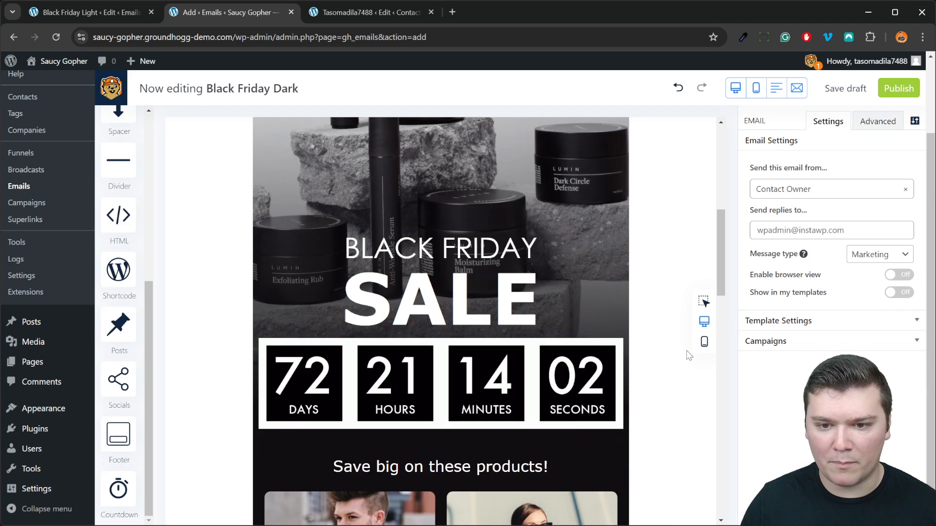
Set the countdown timer's background color to black and its accent color to gray #848484.
click(515, 347)
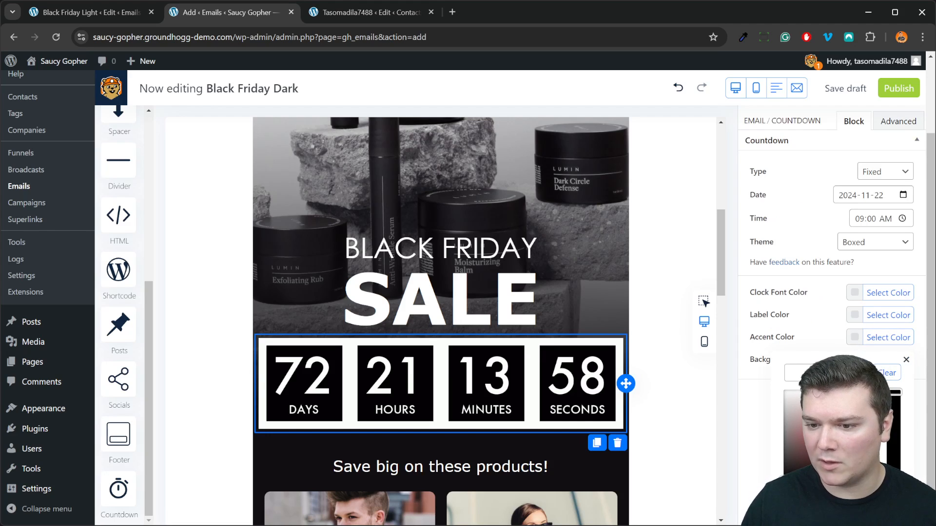
click(785, 478)
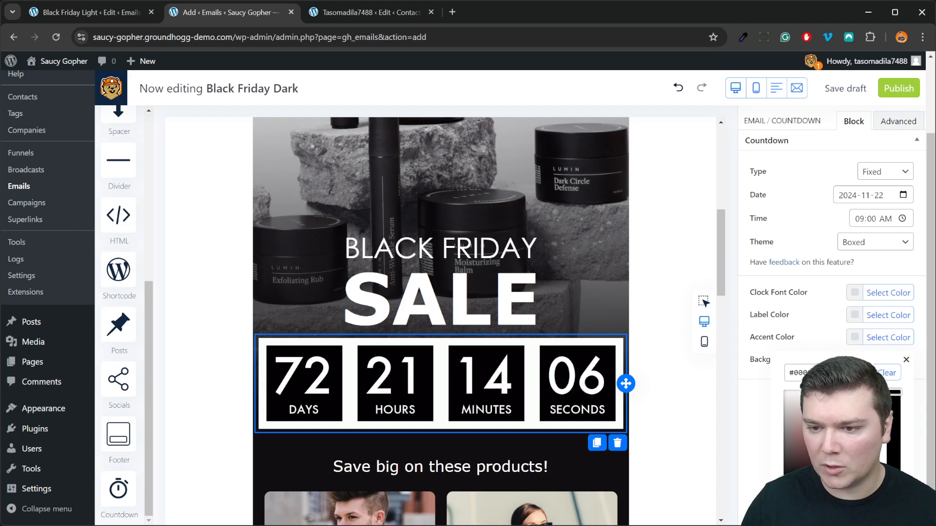
click(892, 338)
drag(804, 428, 752, 412)
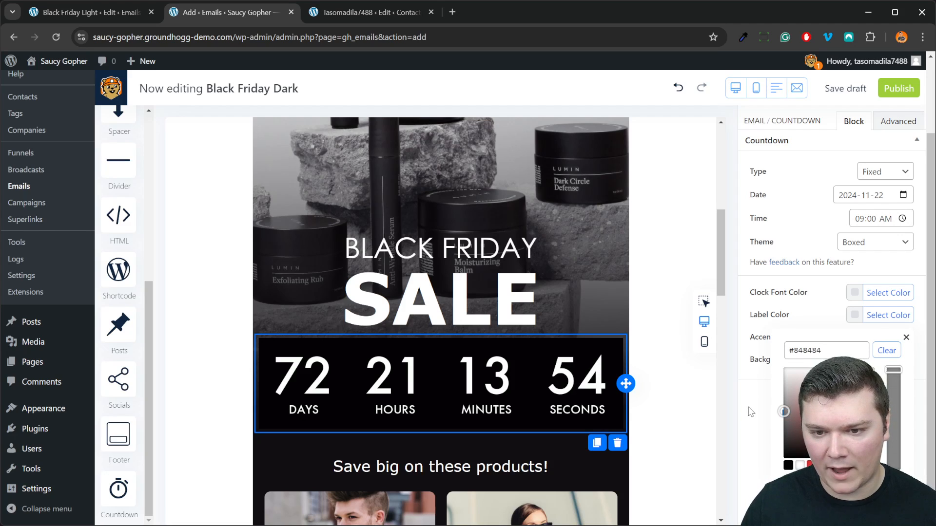
Set the Black Friday countdown block's padding to 0 on all sides and deselect it to check the spacing.
click(668, 392)
scroll(636, 358, down, 2)
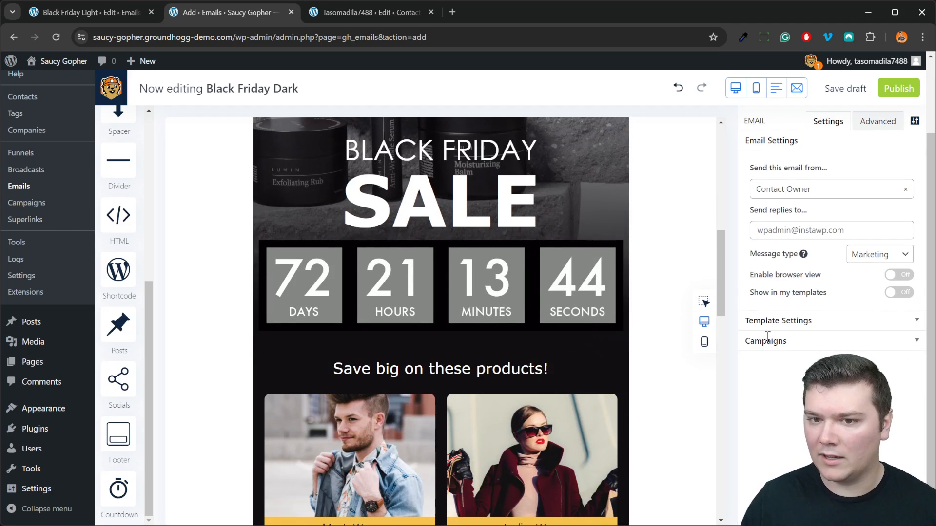
click(619, 273)
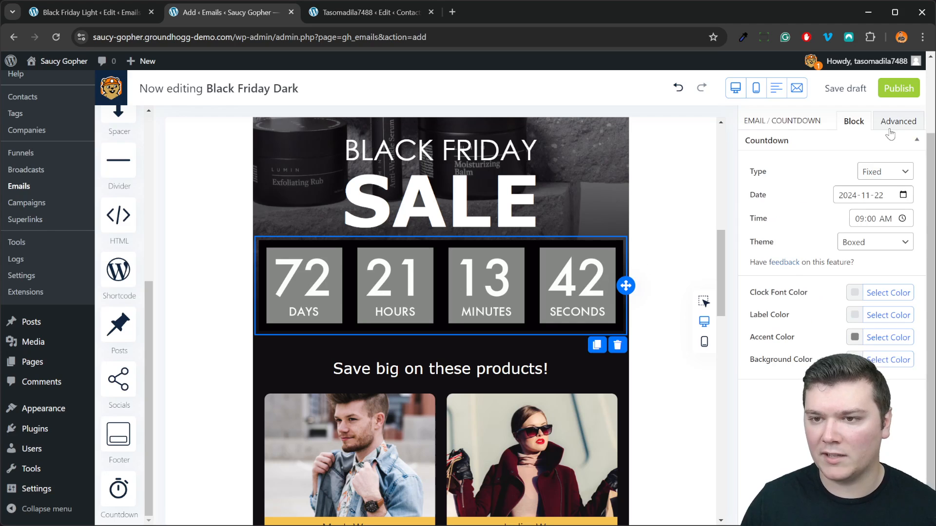
click(897, 122)
click(766, 190)
text(0)
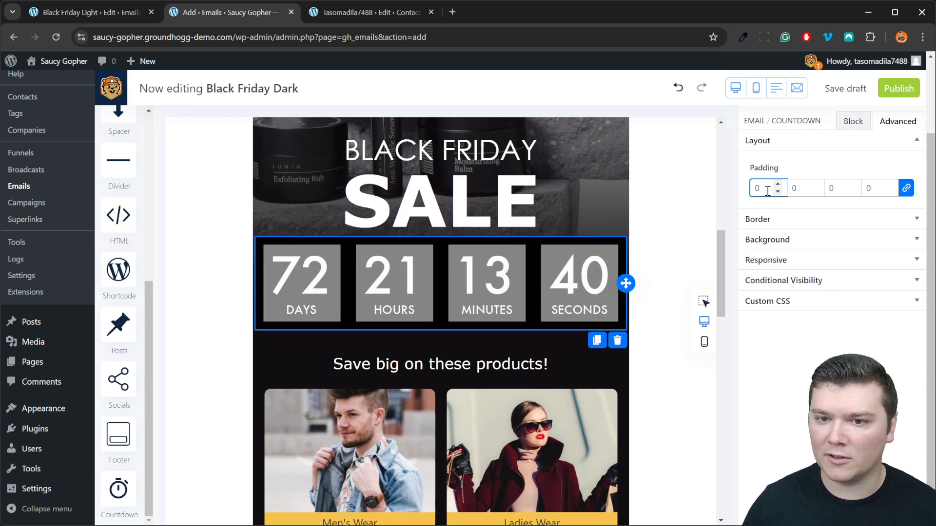
click(674, 196)
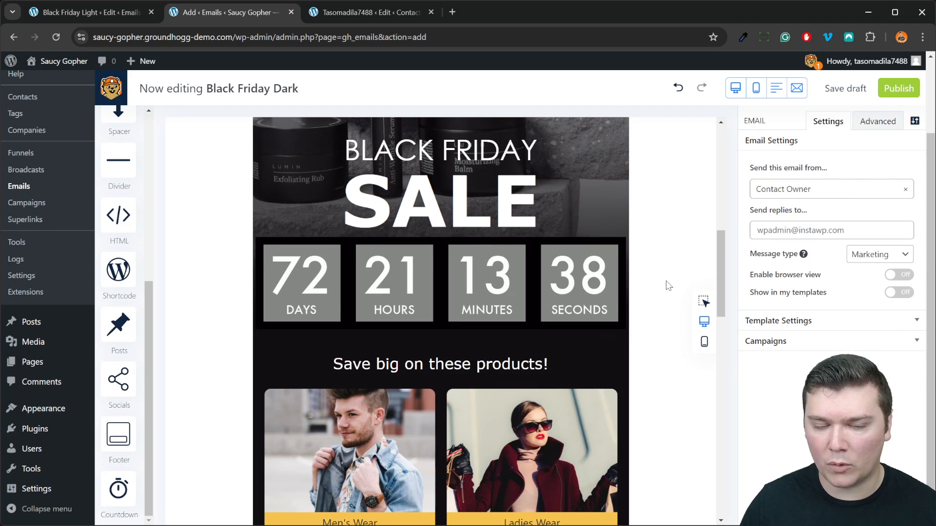
scroll(683, 298, down, 2)
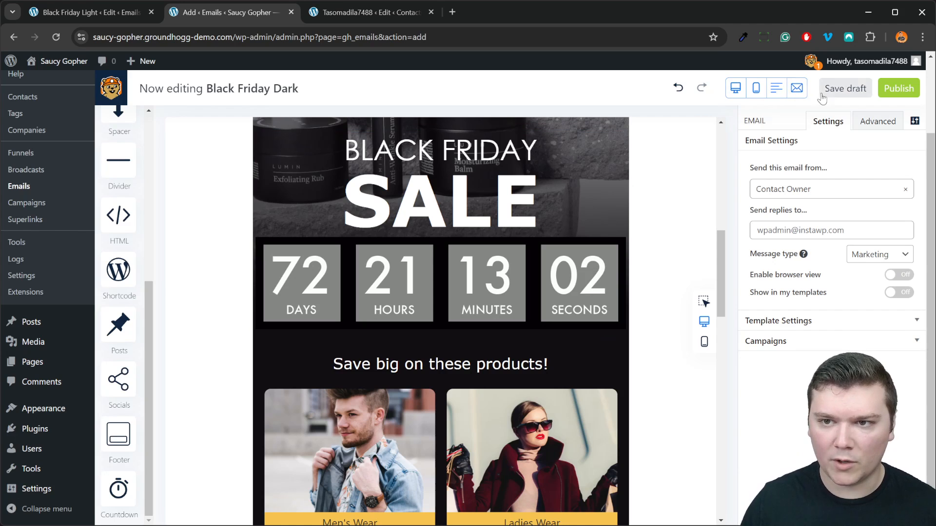
Leave the Black Friday email and start a new email from scratch.
click(68, 189)
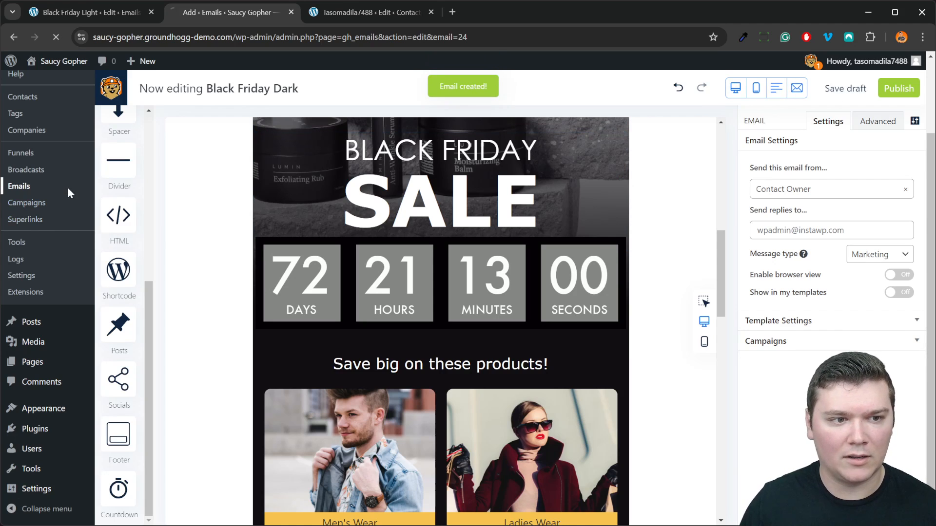
click(172, 90)
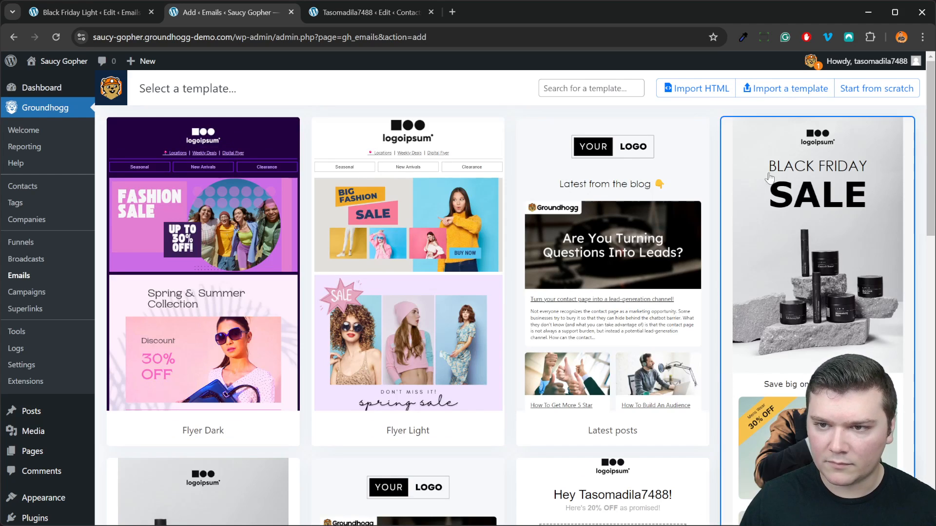
click(875, 89)
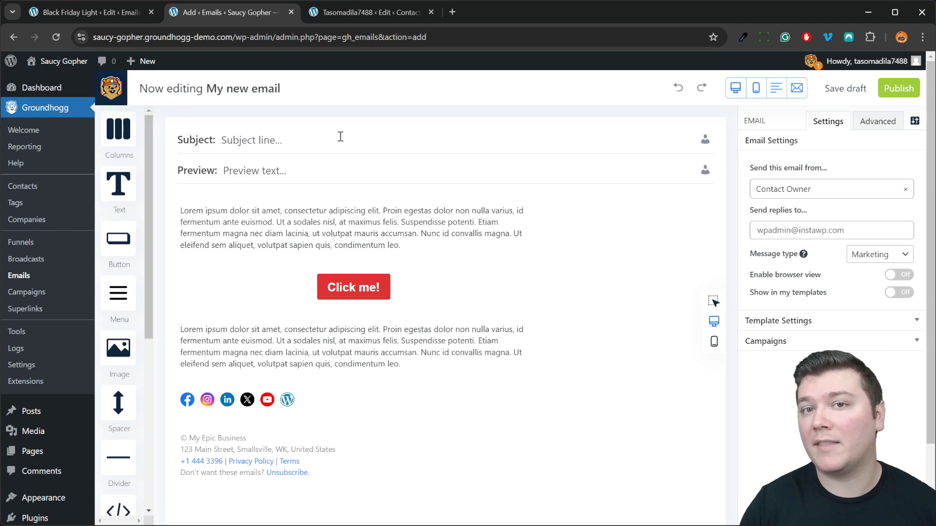
Add a countdown block above the first paragraph and set its evergreen delay to 4 days.
scroll(124, 329, down, 5)
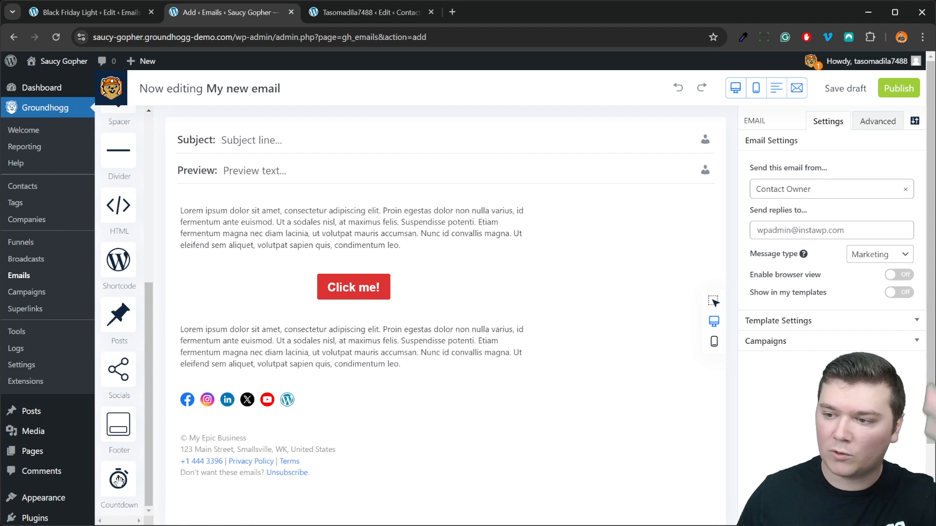
drag(118, 480, 366, 215)
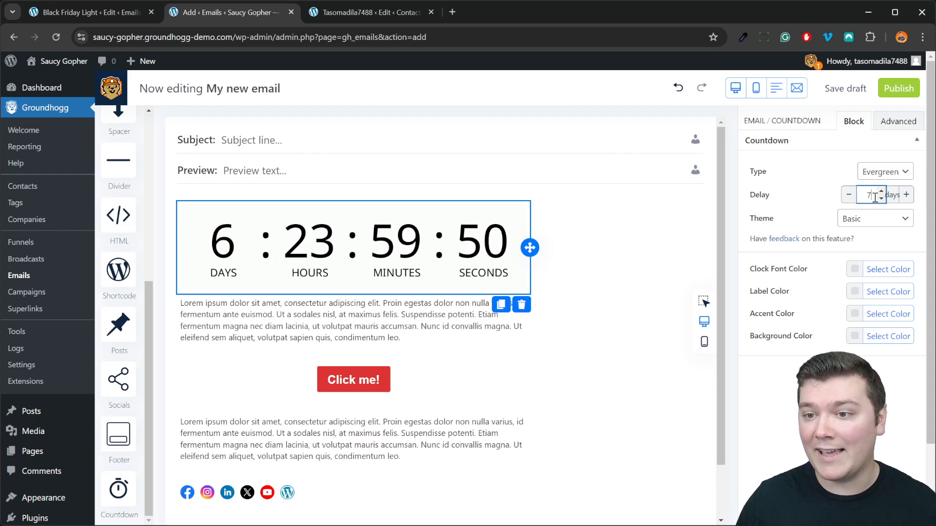
click(842, 201)
click(843, 201)
click(843, 201)
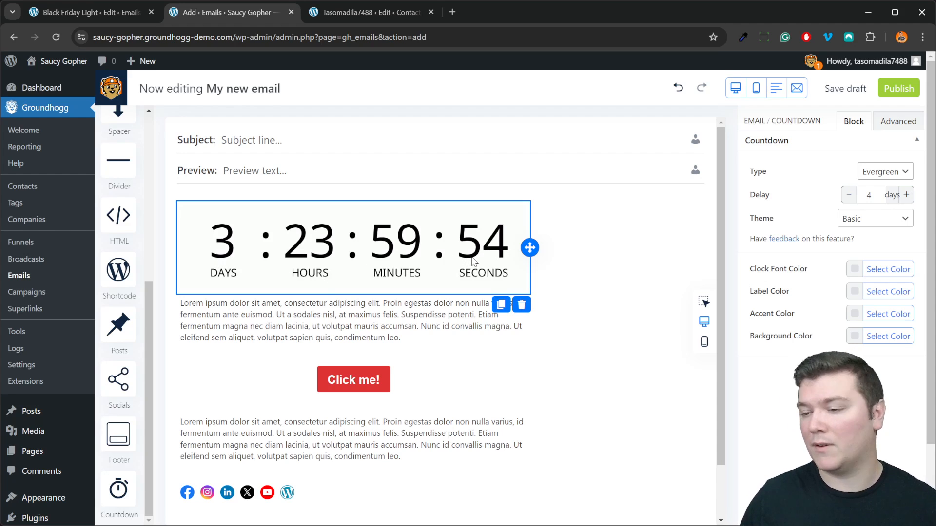
click(572, 245)
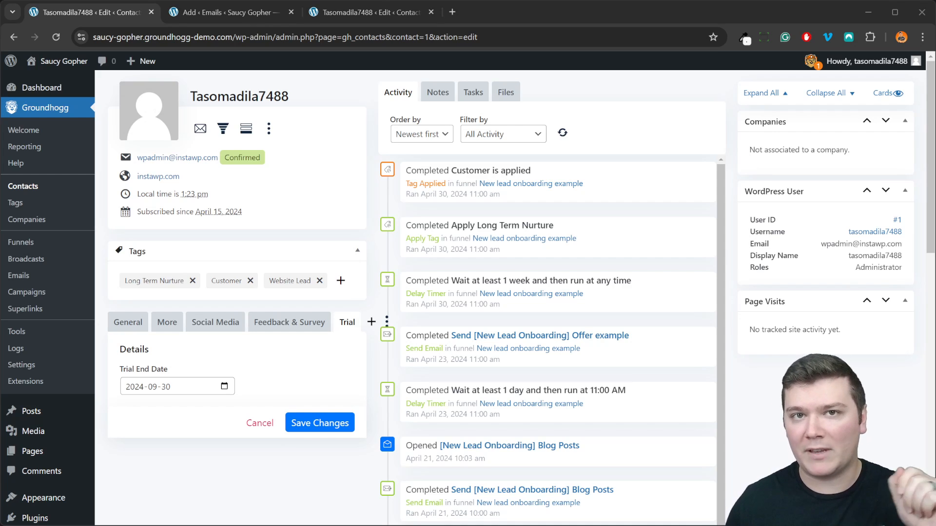
Return from the contact record to the Simple Framed email and change its countdown type to Advanced.
click(225, 13)
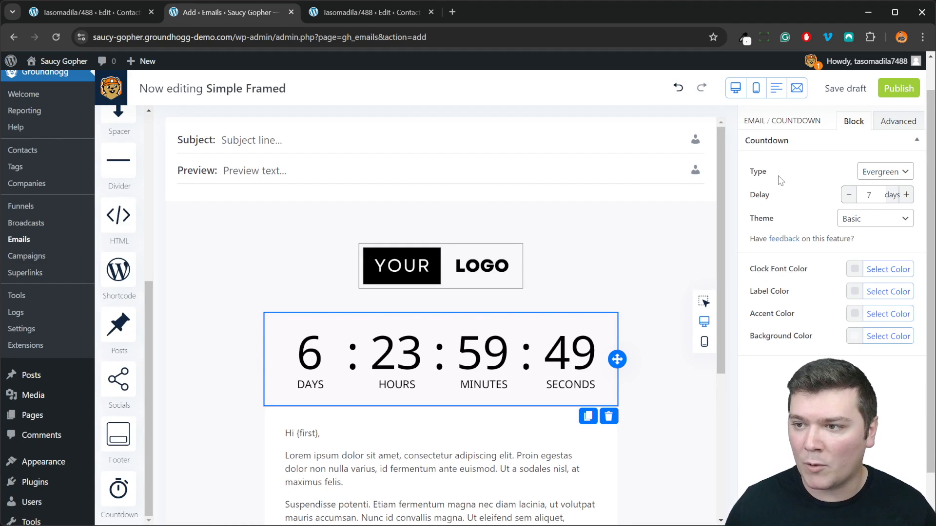
click(883, 175)
click(871, 214)
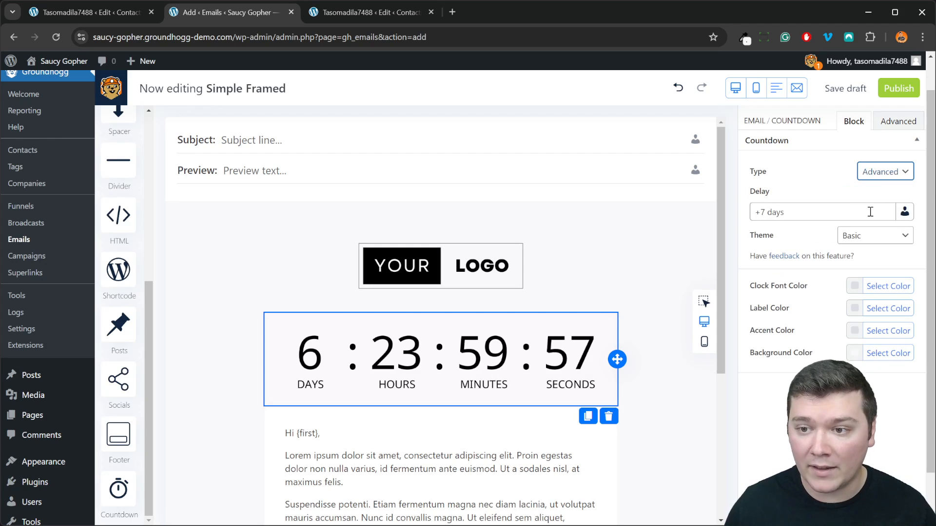
Set the countdown's delay expression to "+7 days 9:00 am".
drag(838, 211, 753, 206)
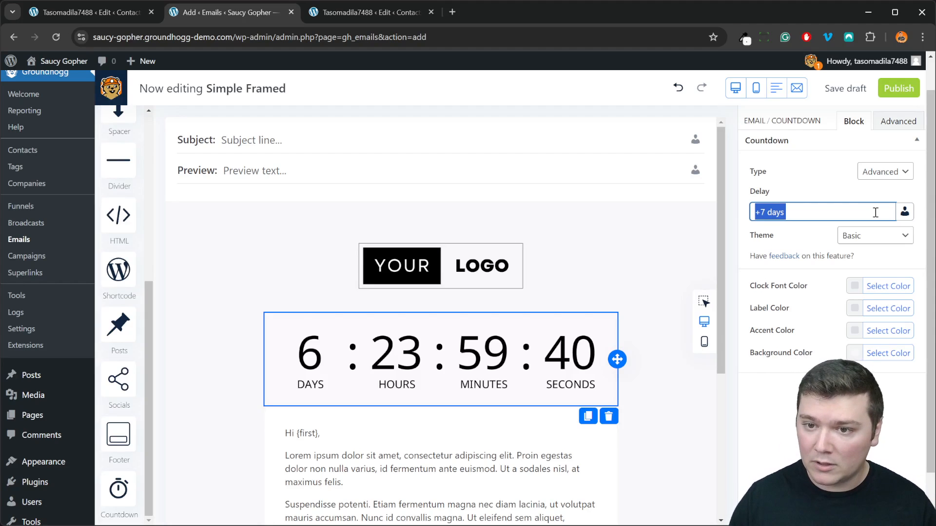
text(+7 days)
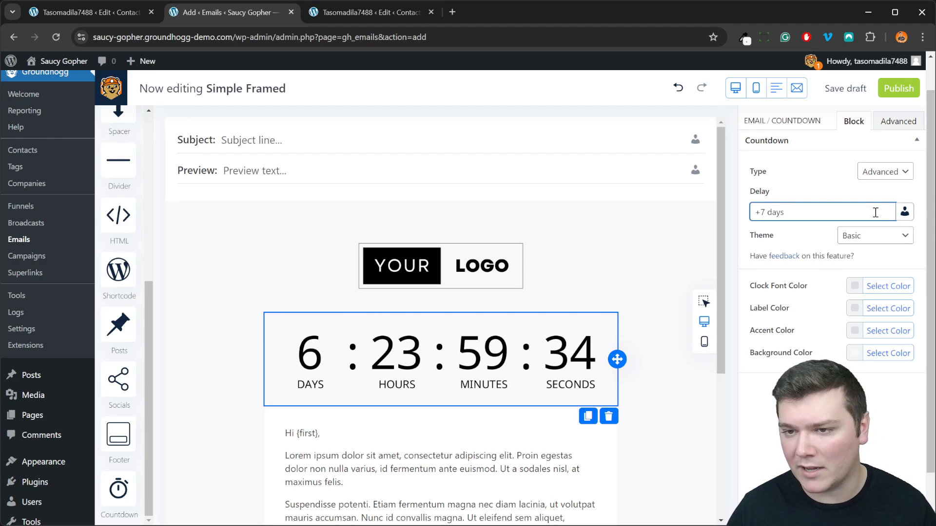
text(9:00)
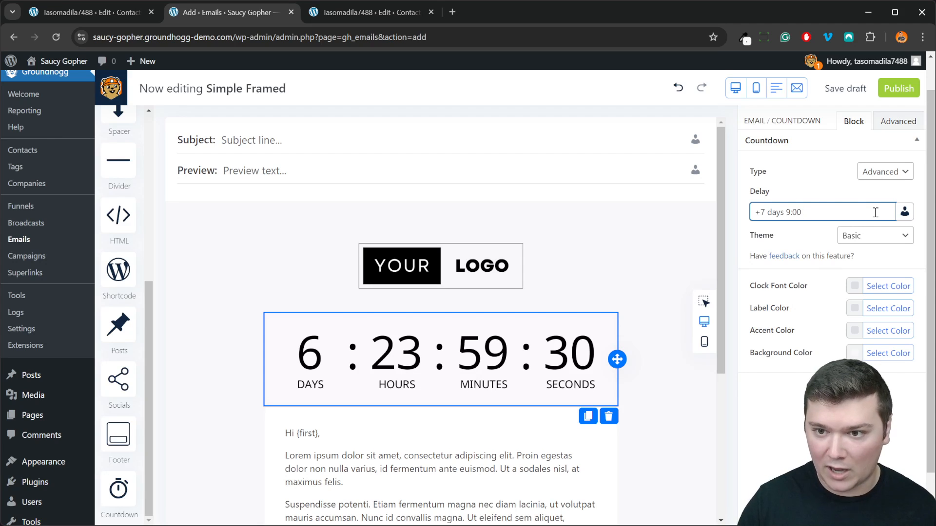
text(:00)
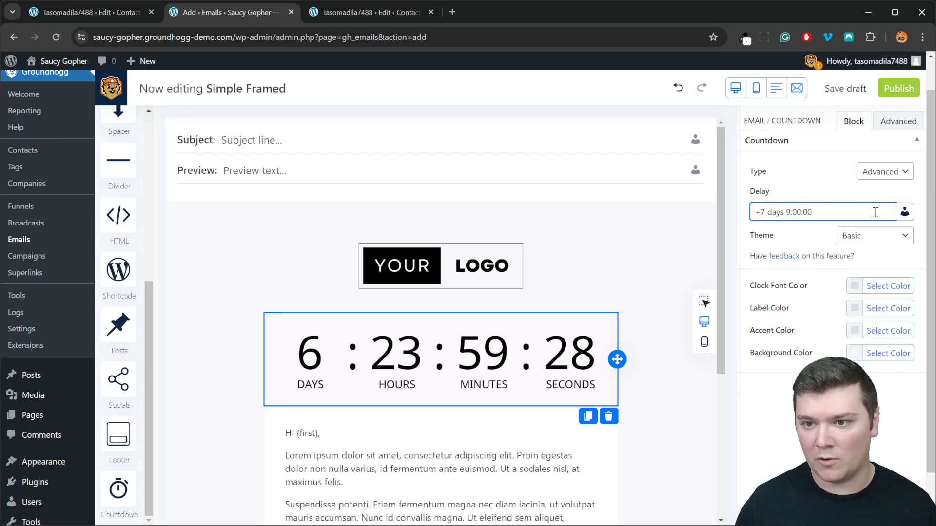
key(BackSpace)
key(BackSpace)
key(BackSpace)
text(am)
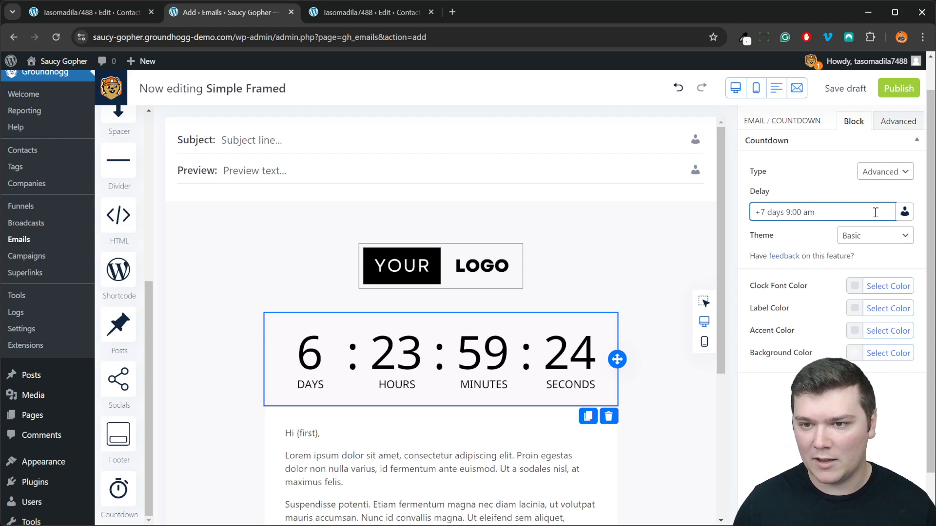
Change the time in the countdown's delay expression so that it reads "+7 days 17:00:00".
key(shift+Left)
key(Right)
key(Right)
key(Right)
key(Right)
key(Right)
key(Right)
key(BackSpace)
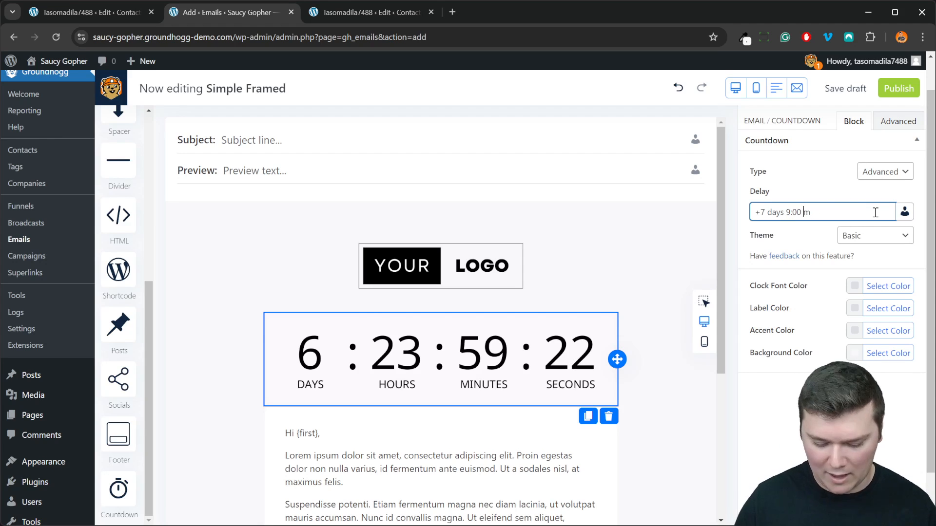
text(p)
key(BackSpace)
text(17:00)
key(End)
key(shift+Left)
key(shift+Left)
key(BackSpace)
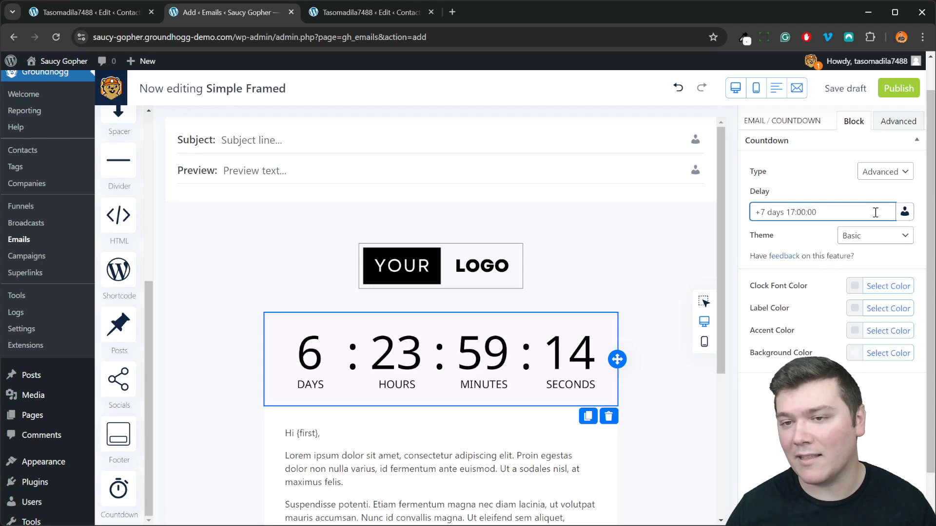
Replace the countdown's delay expression with the Trial End Date replacement code {trial_end_date}.
key(ctrl+a)
key(BackSpace)
key(ctrl+shift+[)
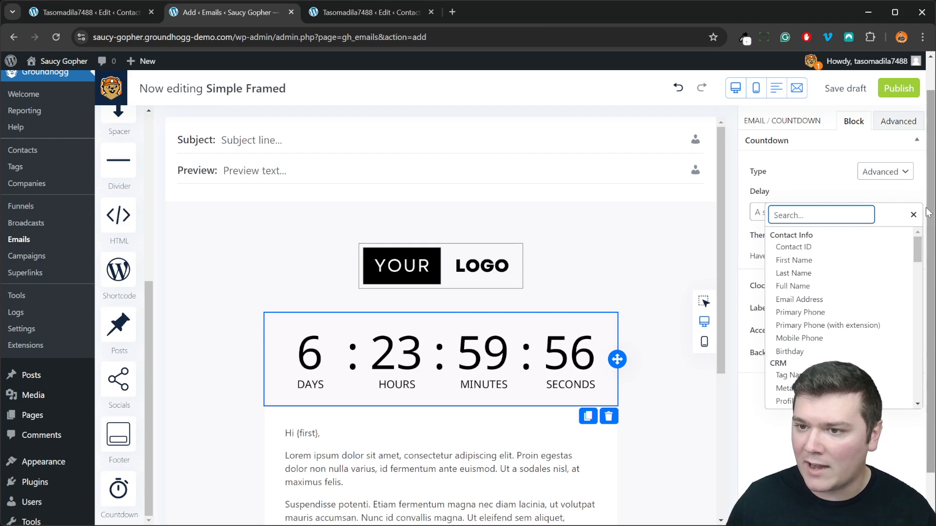
click(912, 216)
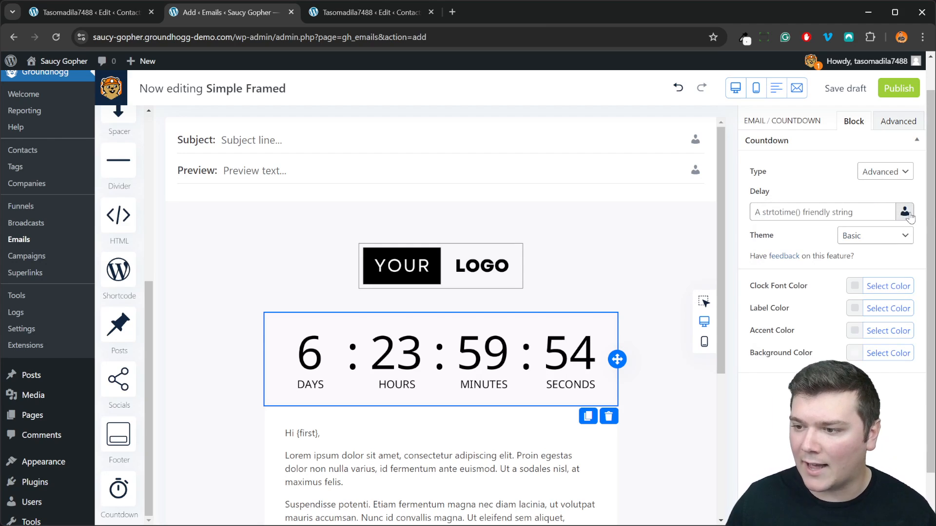
click(819, 212)
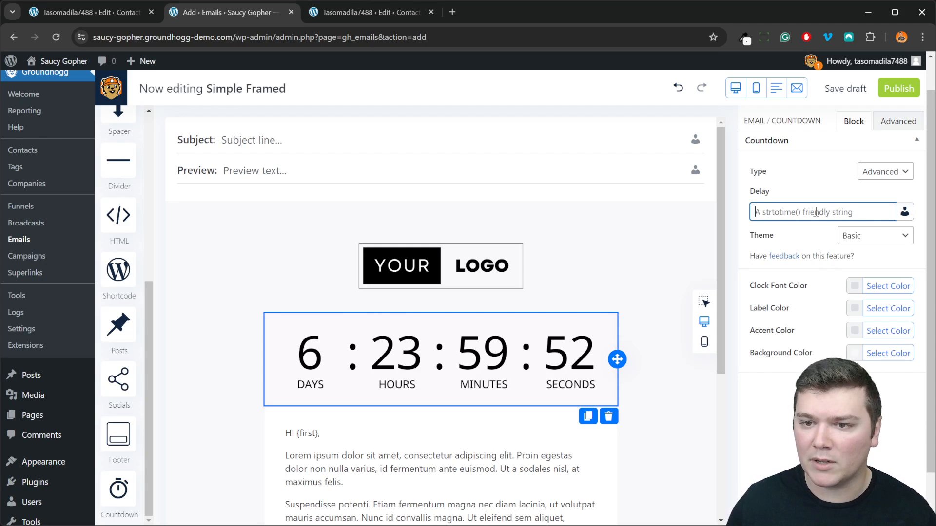
key(ctrl+shift+[)
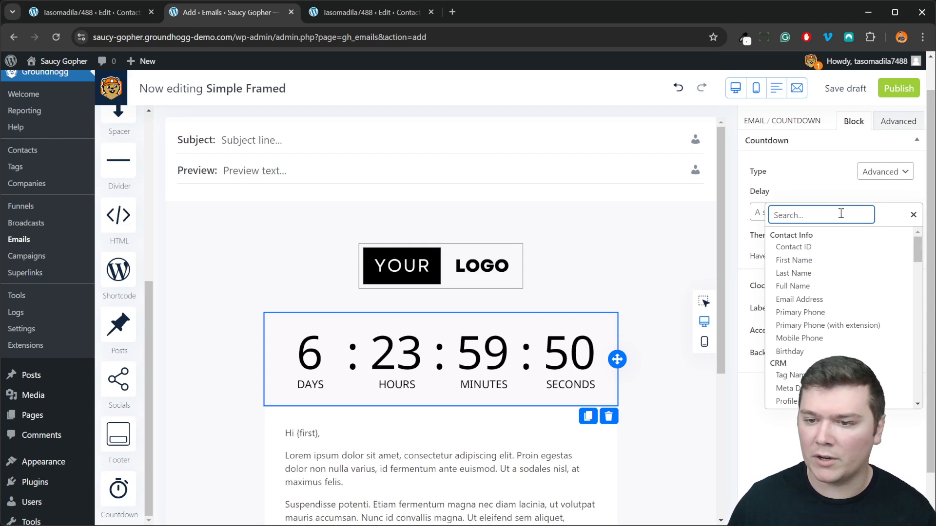
scroll(861, 322, down, 10)
scroll(860, 323, down, 15)
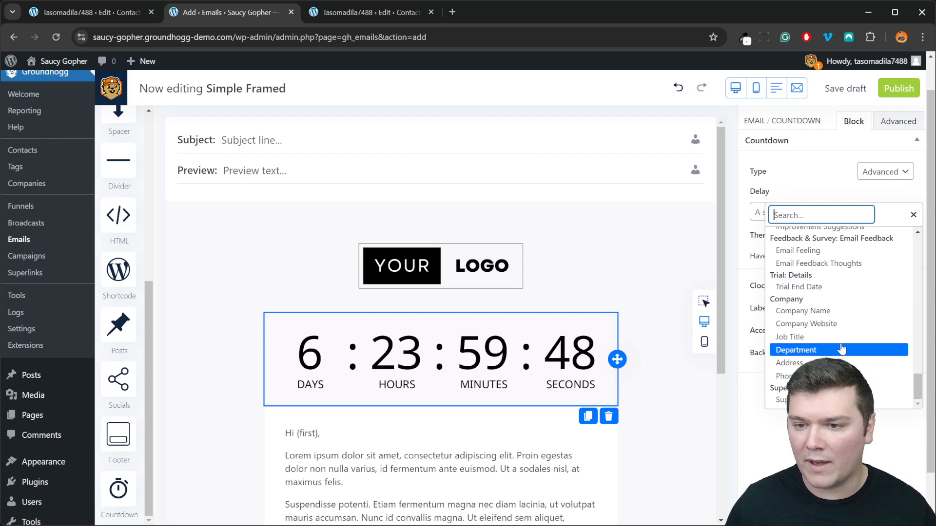
click(822, 287)
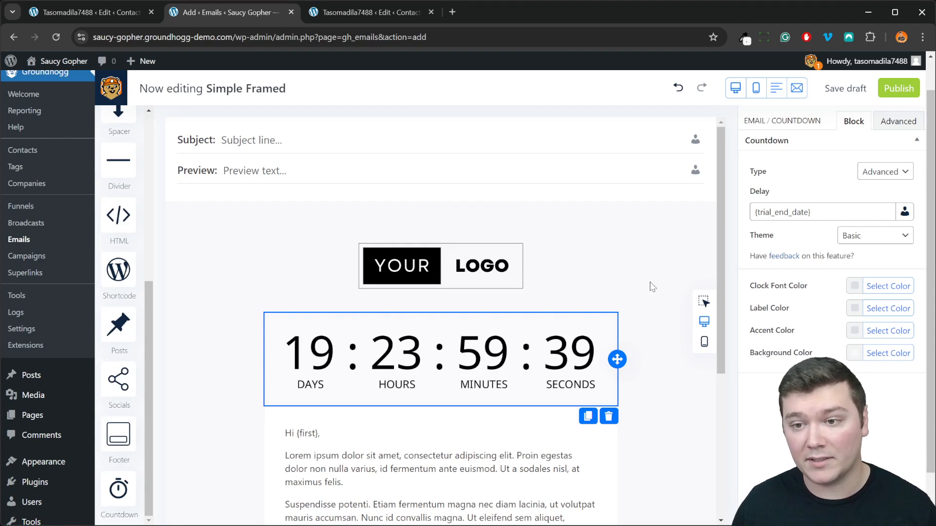
Append the time 9:00 am after {trial_end_date} in the countdown's delay and apply it.
click(849, 210)
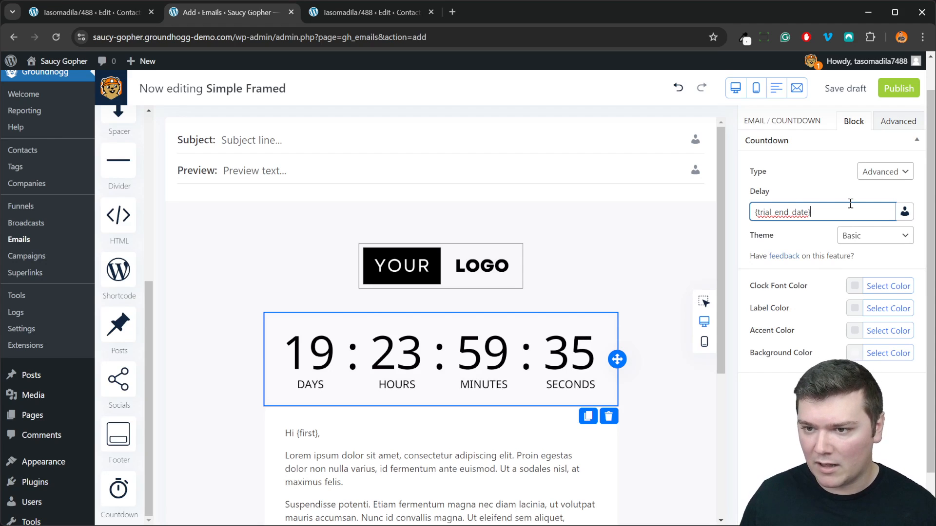
text(9:00 am)
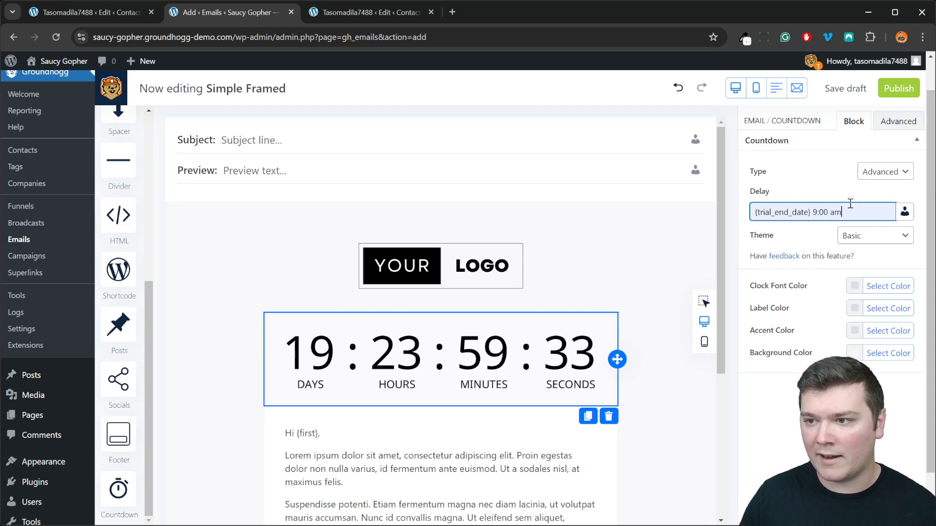
click(792, 234)
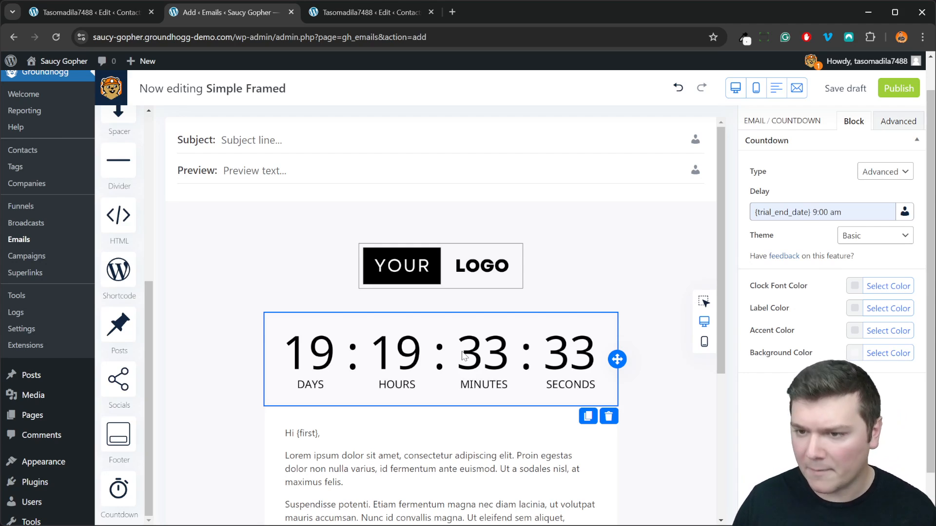
drag(843, 212, 813, 212)
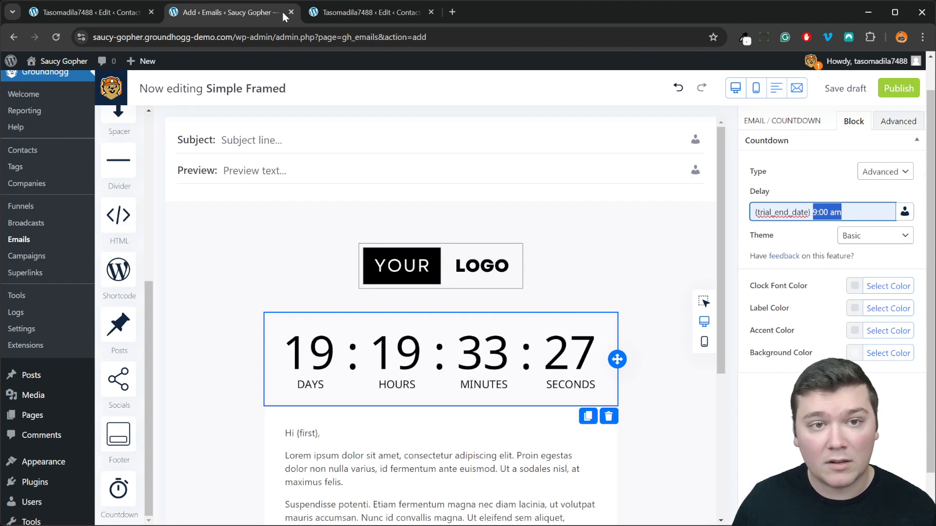
Switch to the contact record and start a new field labelled "Trial End TIME" in the Trial section's Details group.
click(110, 15)
mouse_move(320, 384)
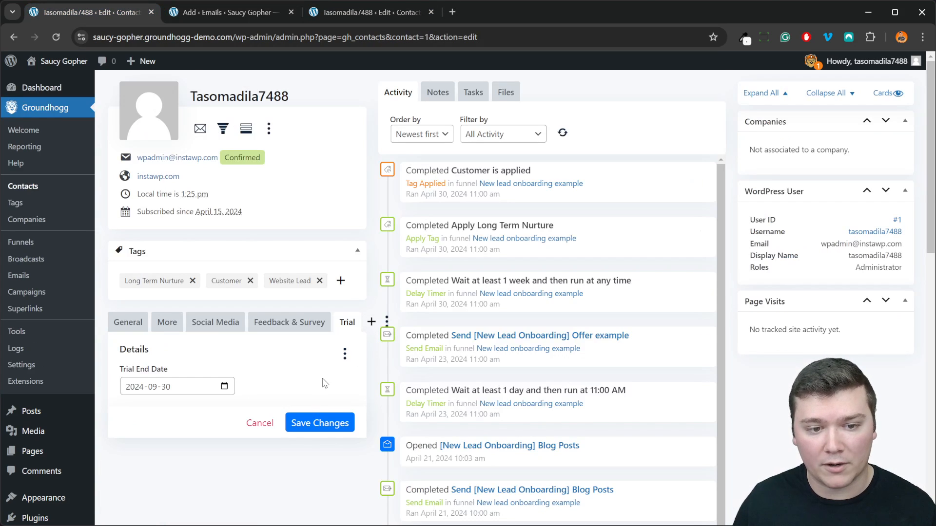
click(344, 355)
click(329, 376)
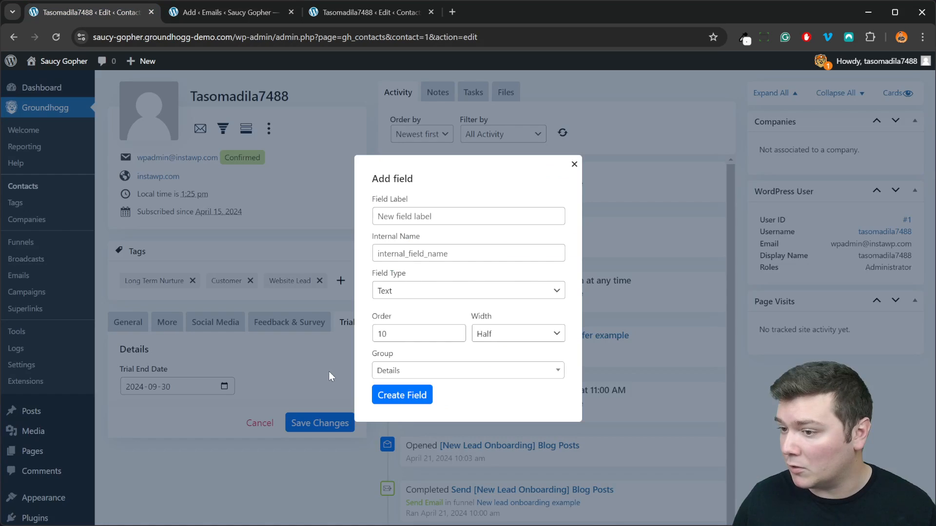
click(452, 223)
text(Trial End Date)
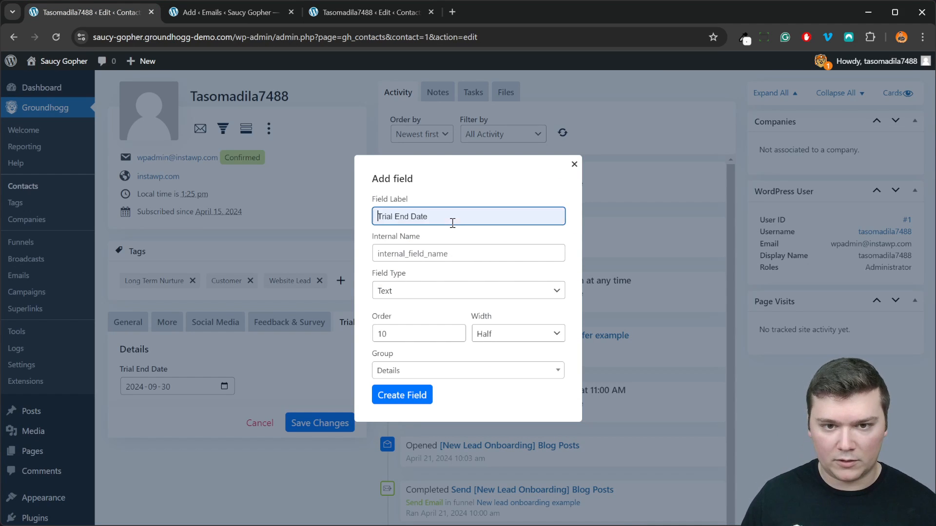
key(ctrl+shift+Left)
text(TIME)
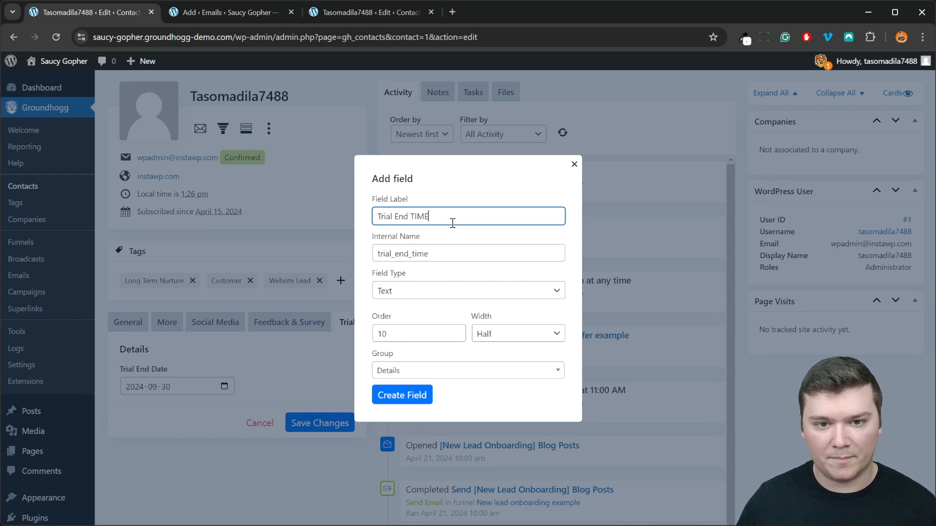
Make the new Trial End TIME field a time-only field and create it.
click(426, 303)
click(409, 290)
key(Down)
click(410, 396)
Set the contact's Trial End TIME to 09:00 AM and save the contact.
click(248, 387)
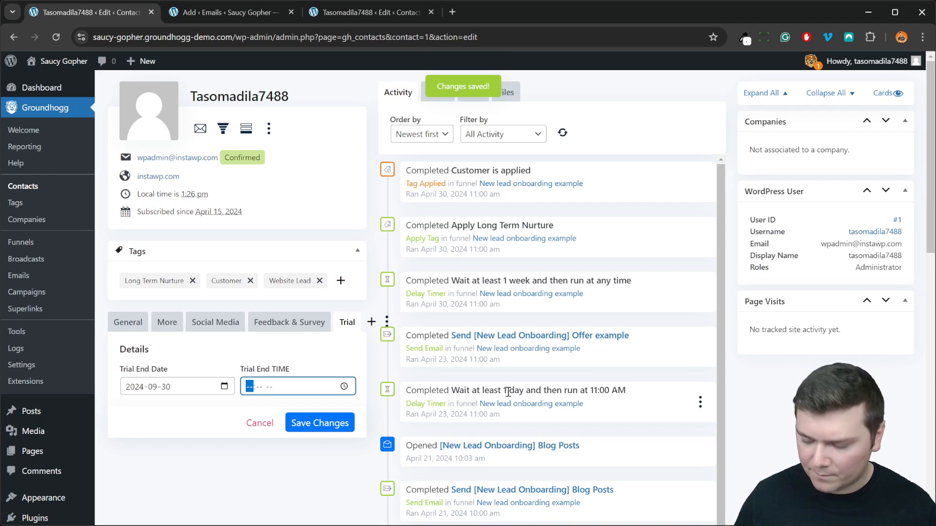
text(900a)
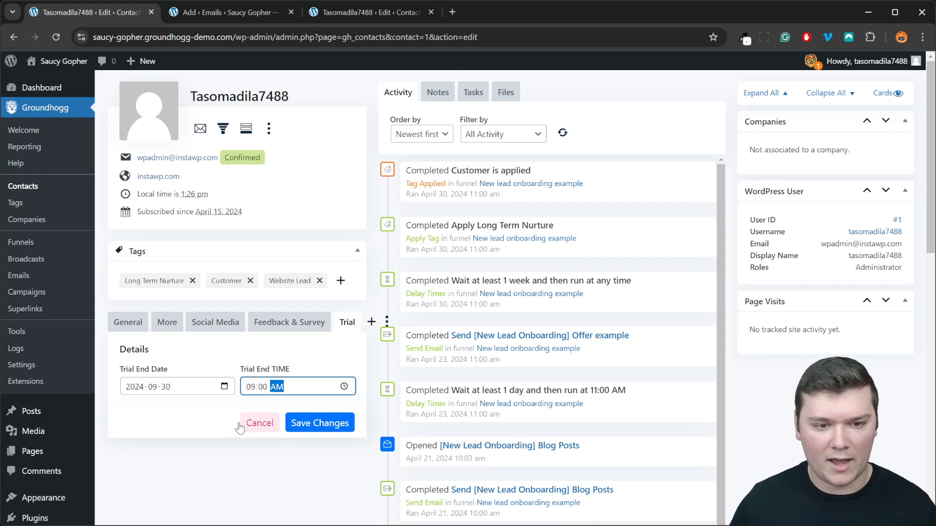
click(321, 425)
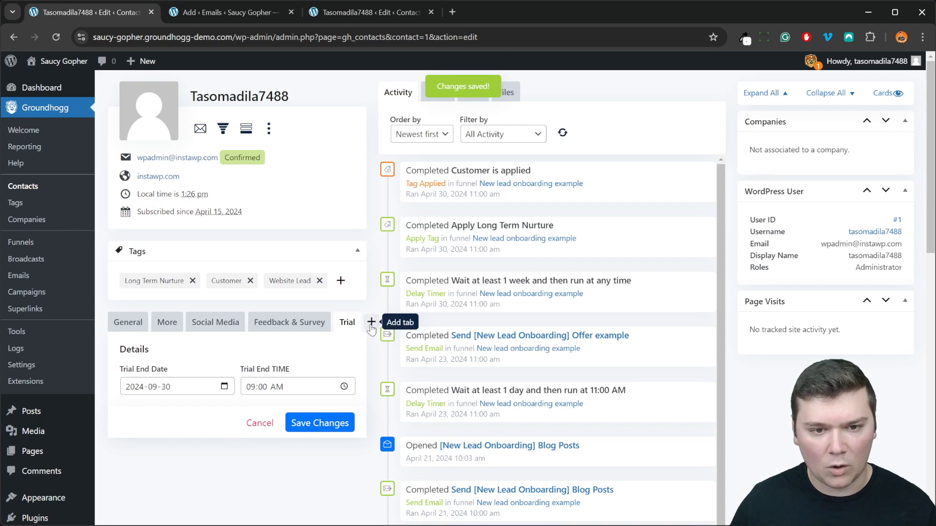
Add a Date & Time field labelled "Date Time Combo" to the Details group of the contact's Trial section.
click(371, 322)
click(603, 259)
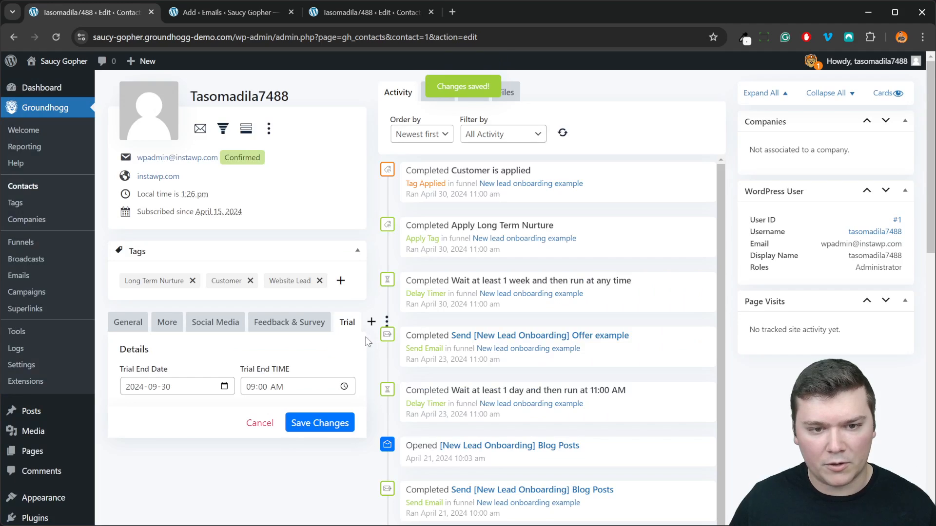
click(386, 322)
click(345, 384)
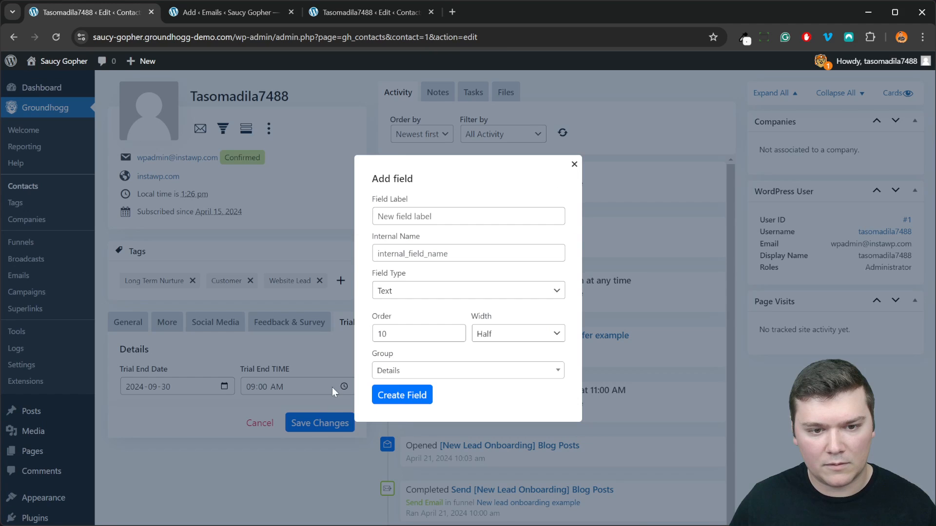
click(446, 292)
click(479, 440)
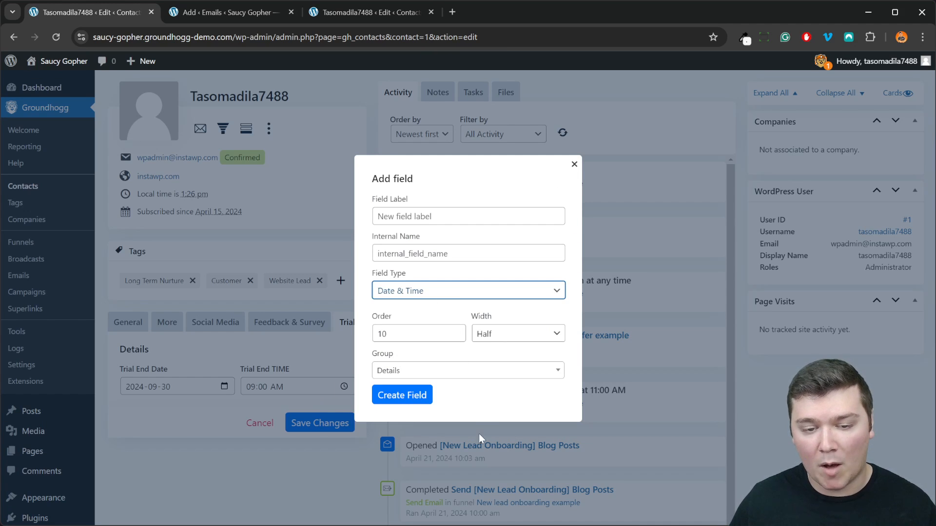
click(448, 220)
text(Date S)
text(ime Combo)
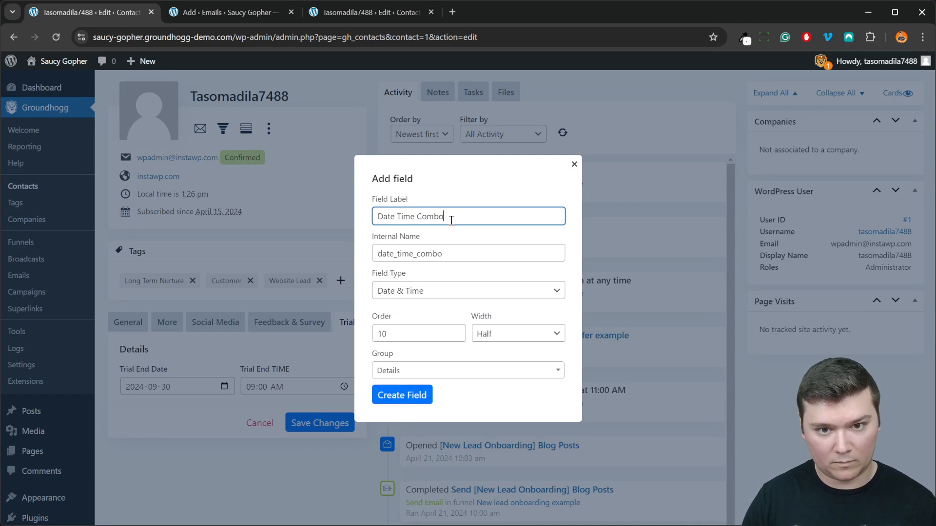
click(412, 396)
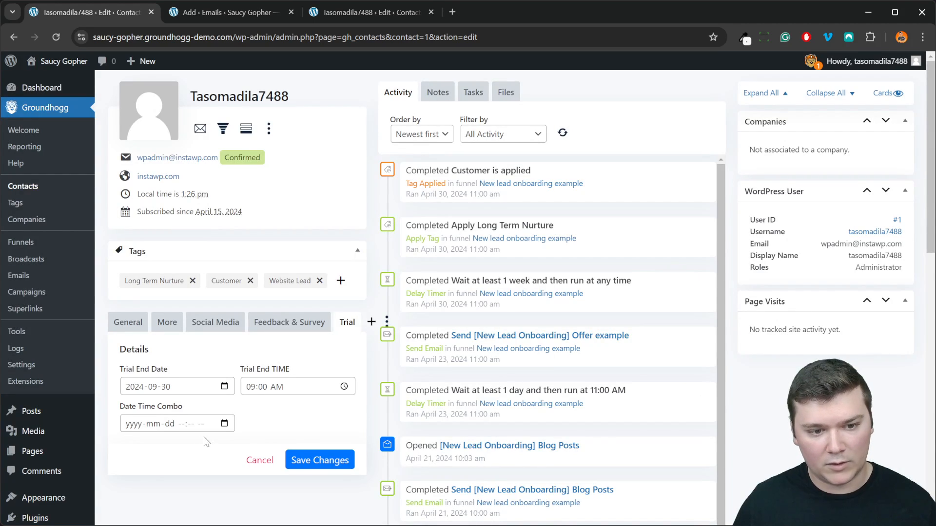
click(146, 424)
click(286, 432)
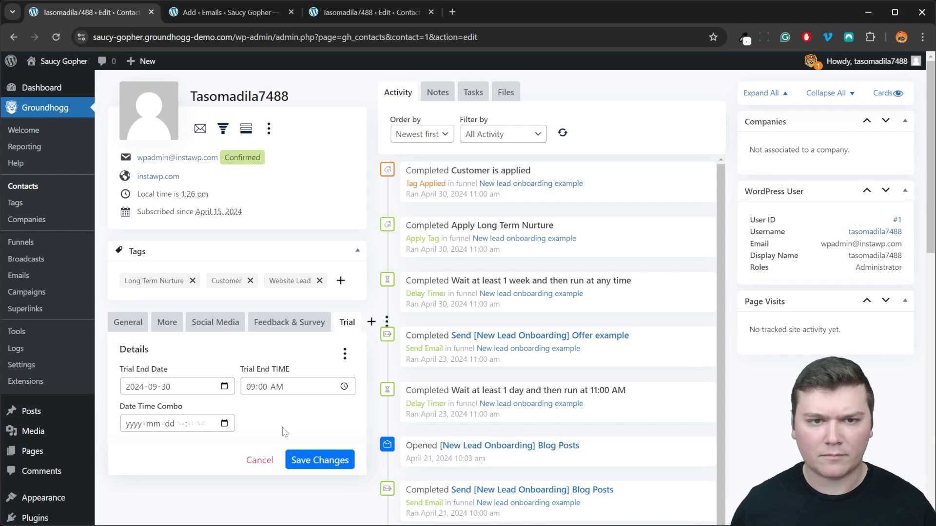
Return to the Simple Framed email and deselect the countdown block to show the general email settings.
click(234, 13)
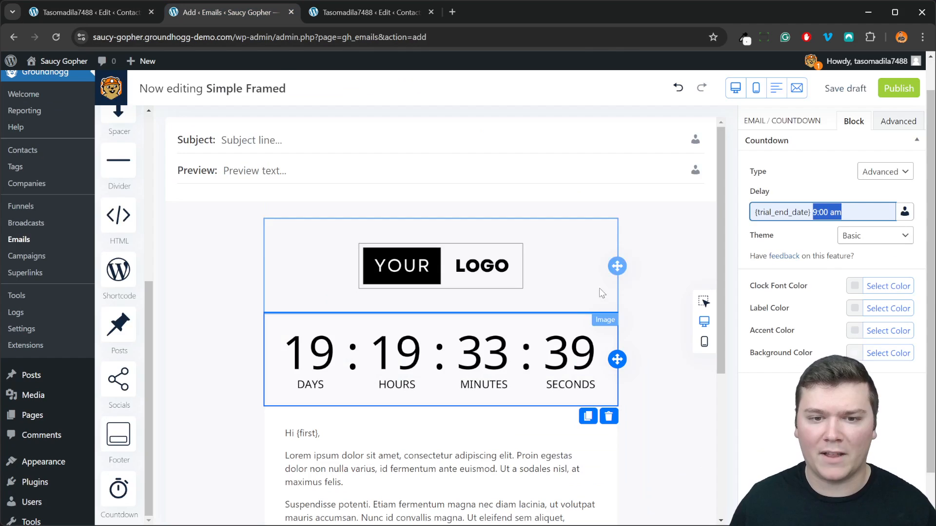
click(667, 284)
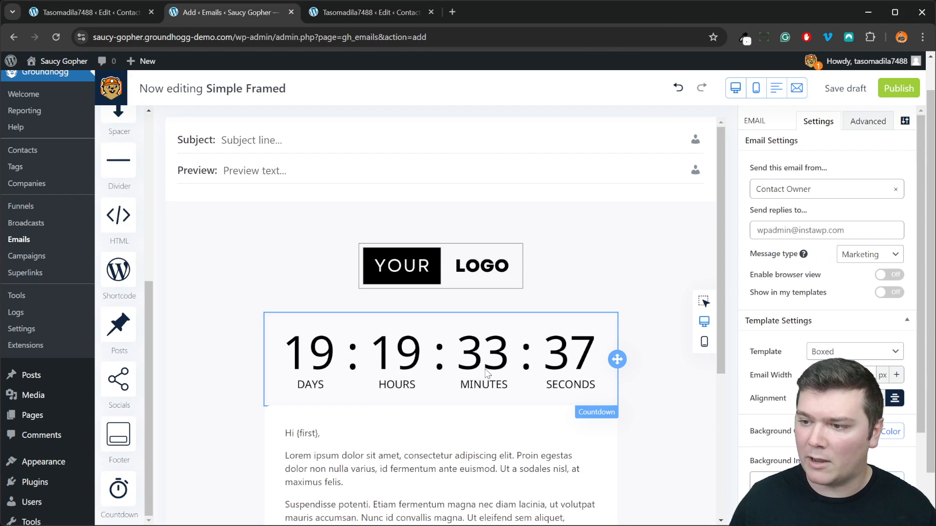